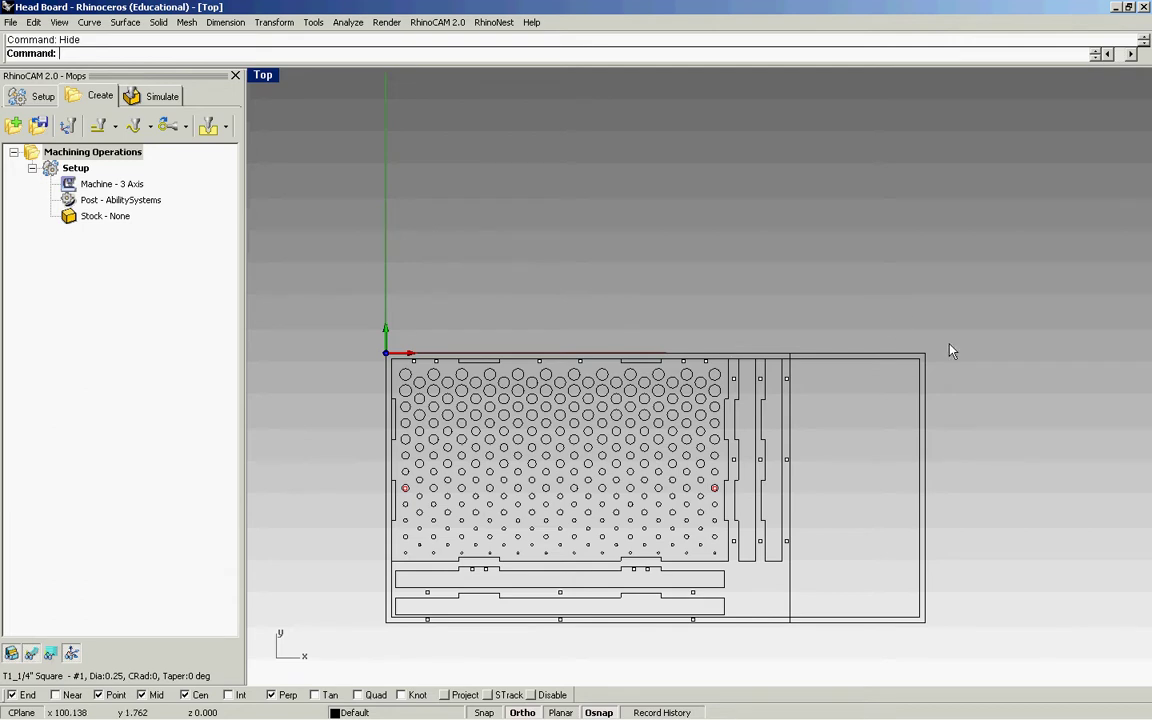
Move all the nested headboard geometry from the sheet's lower-left corner to the origin (0)
drag(948, 344, 378, 635)
key(Escape)
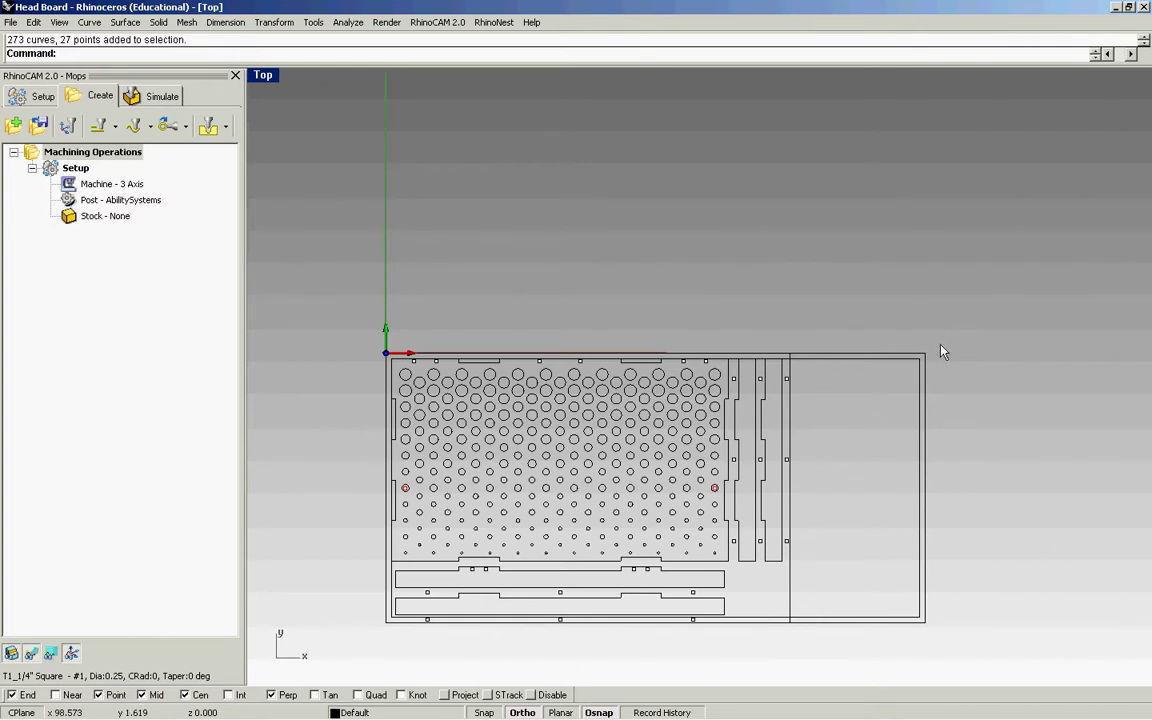
drag(730, 435, 393, 637)
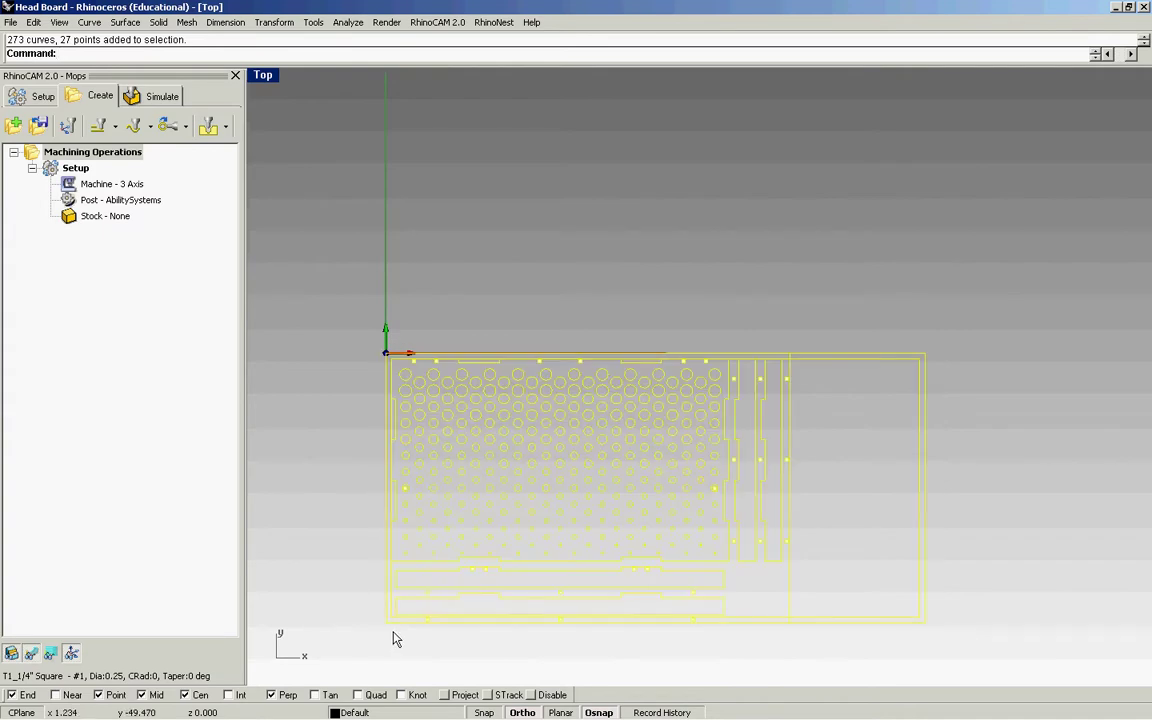
text(move)
key(Return)
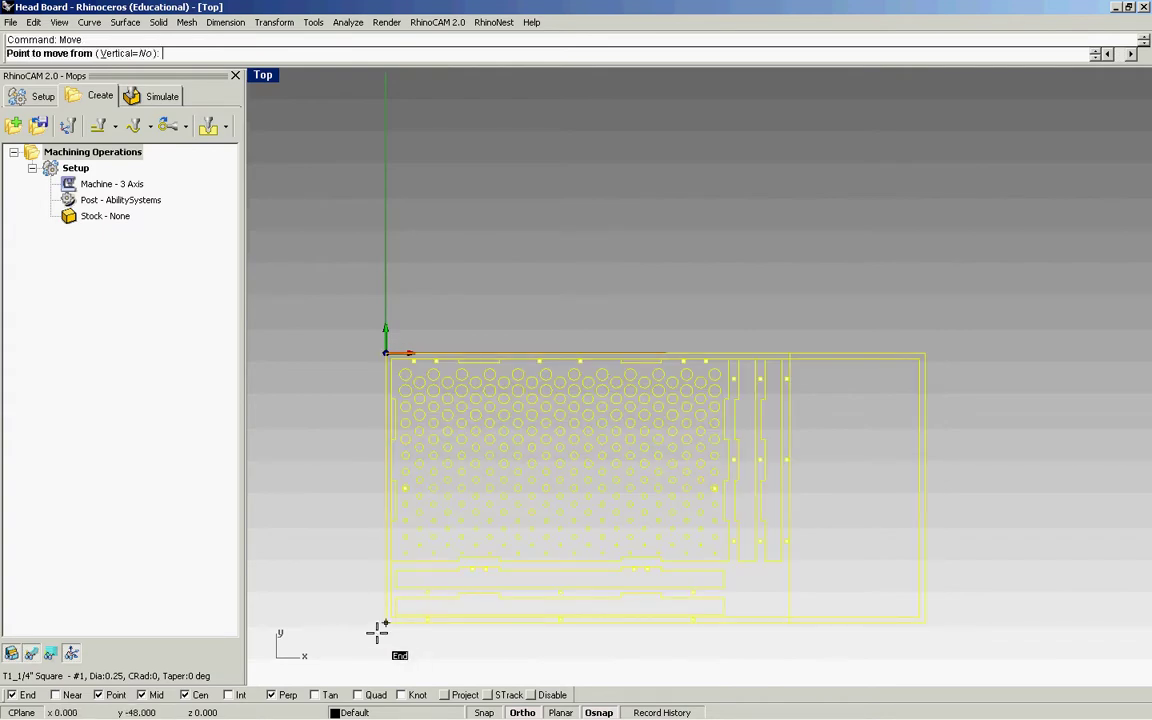
click(386, 625)
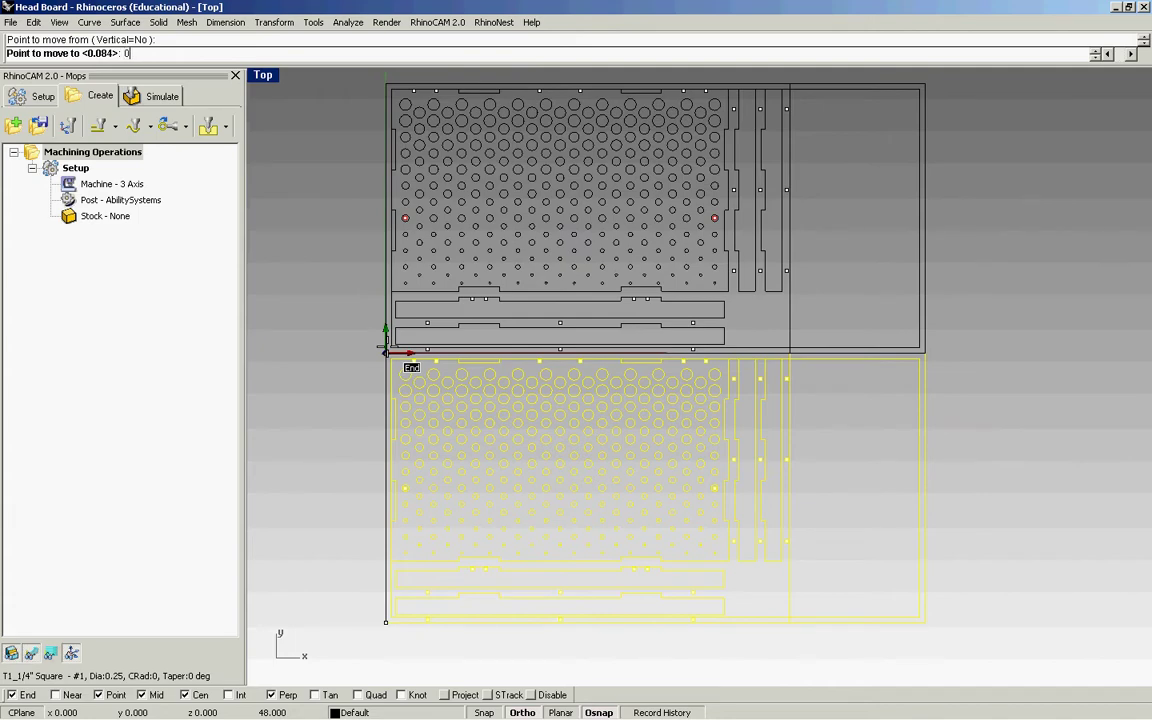
text(0)
click(386, 352)
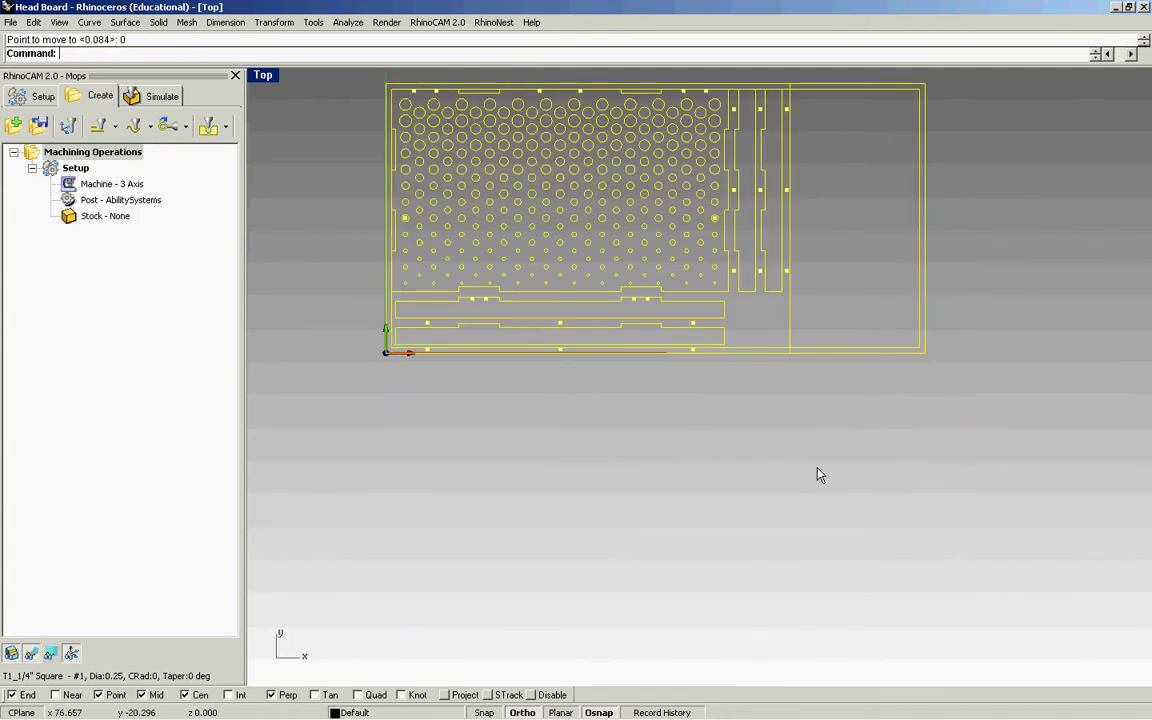
key(ctrl+shift+e)
key(Escape)
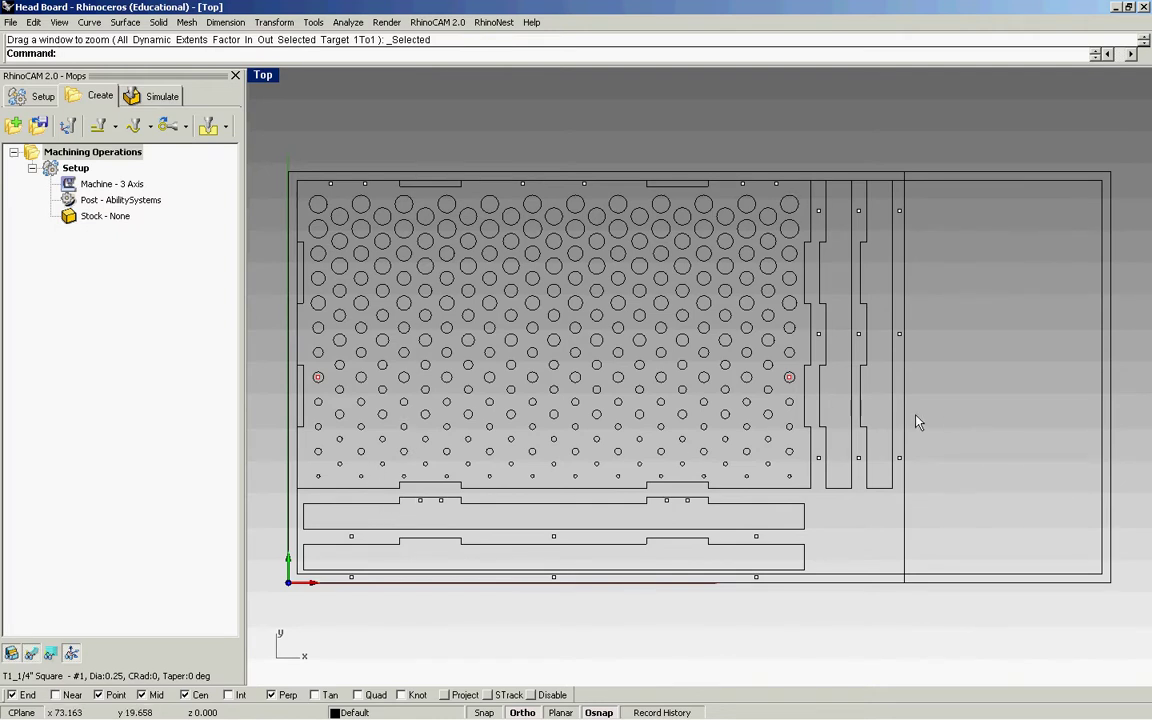
Hide the two red points inside the perforation circles on the headboard panel
click(789, 379)
text(Hide)
key(Return)
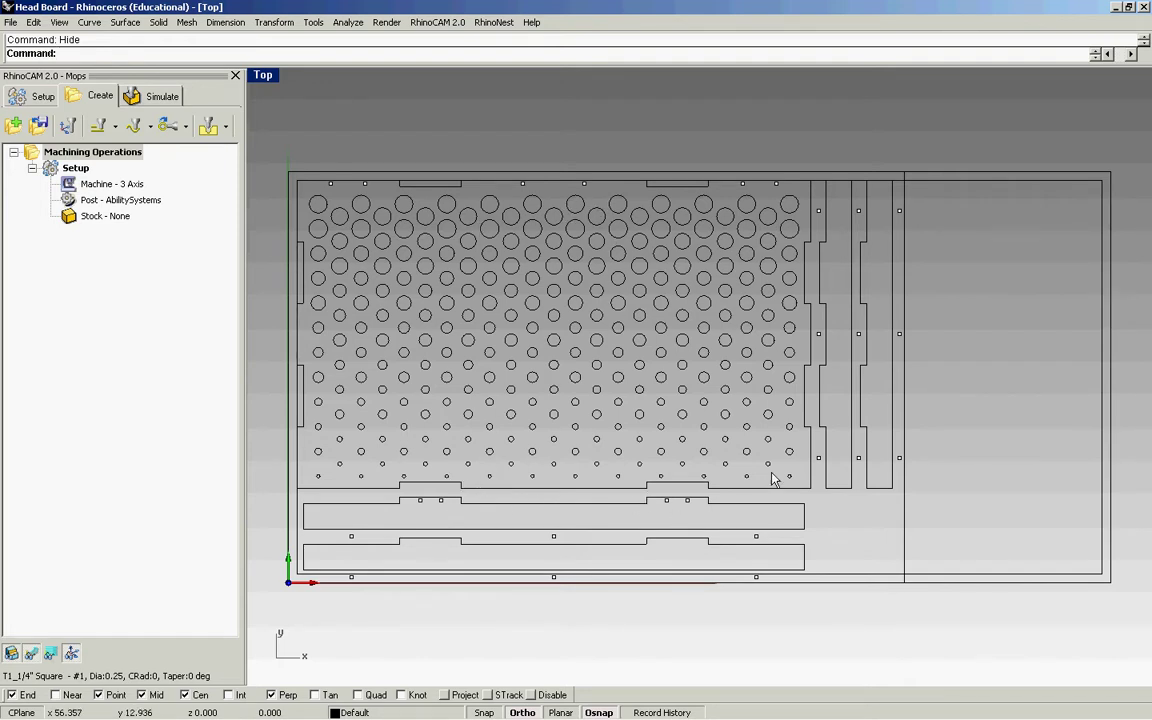
Check the grouped part outlines and review the tools in the cutting tools library
click(820, 275)
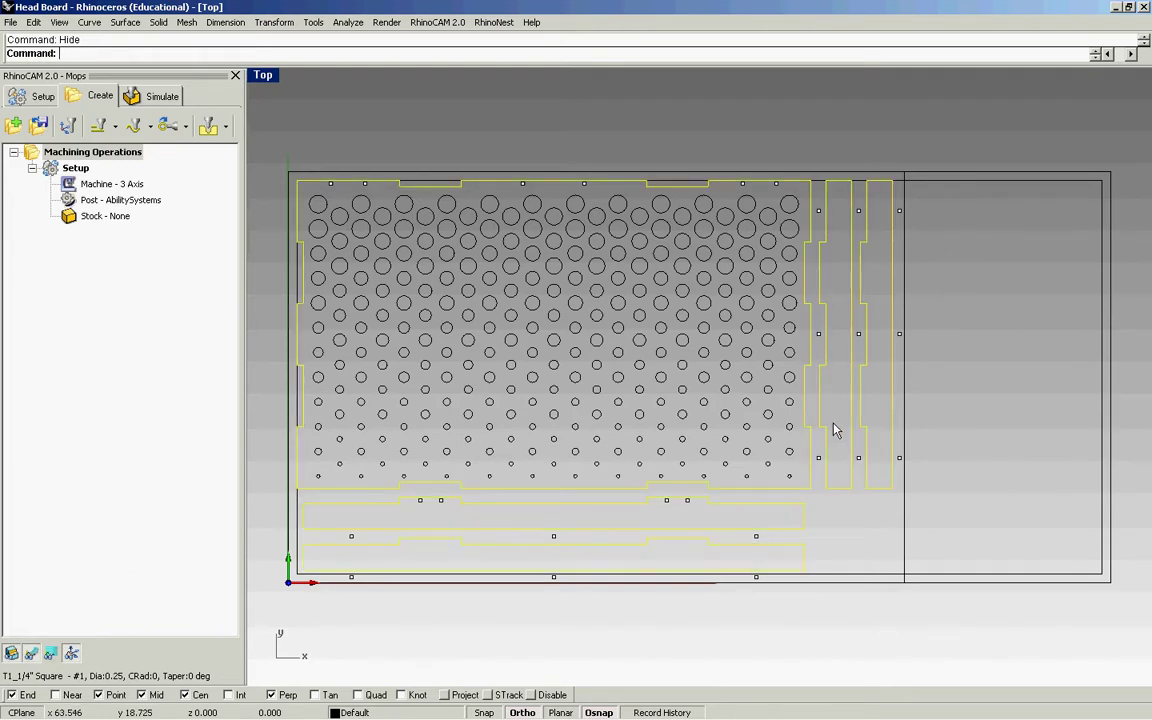
click(830, 529)
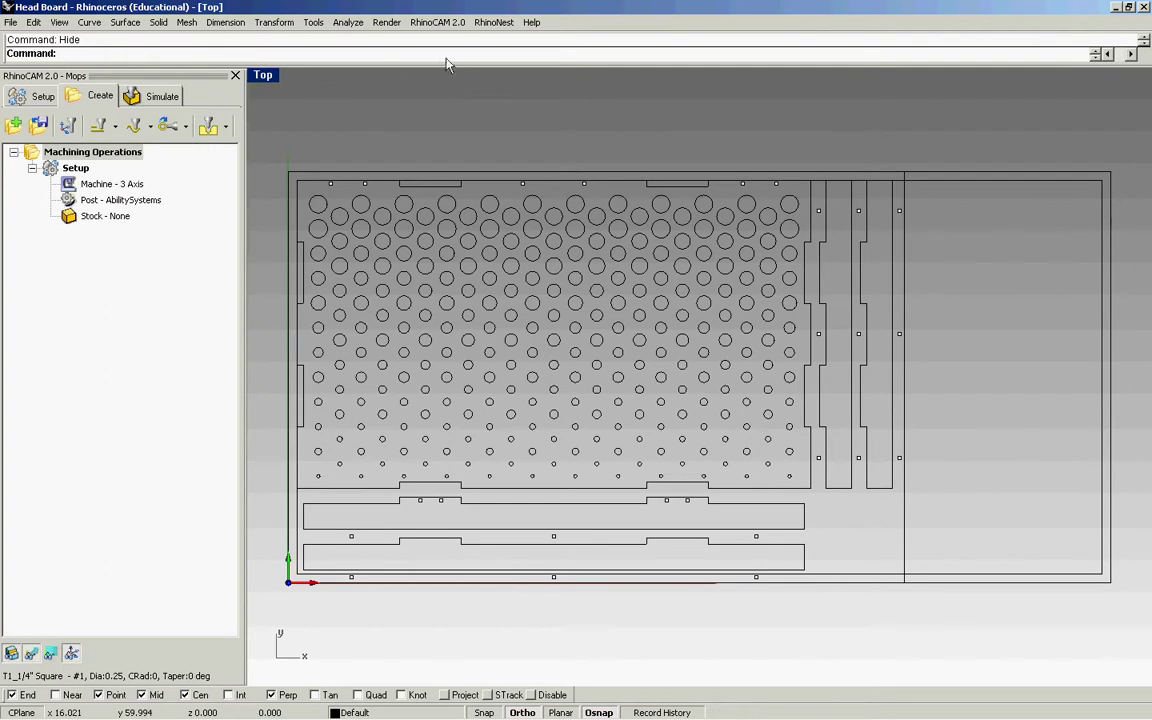
click(438, 22)
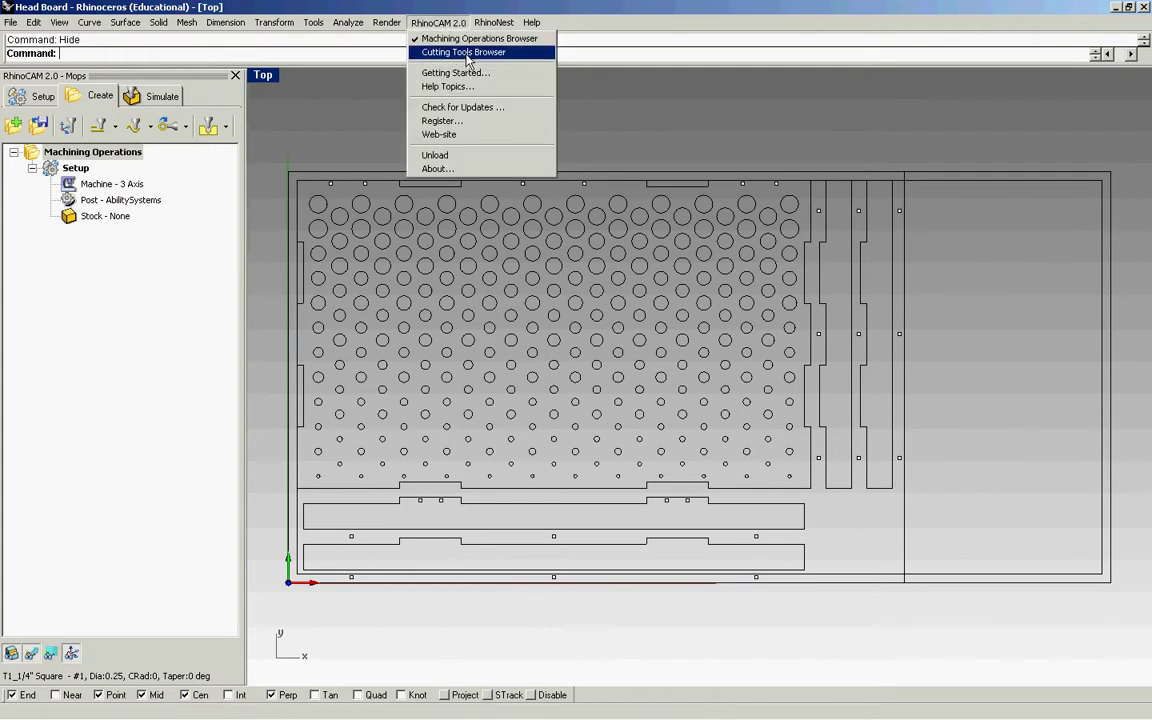
click(463, 52)
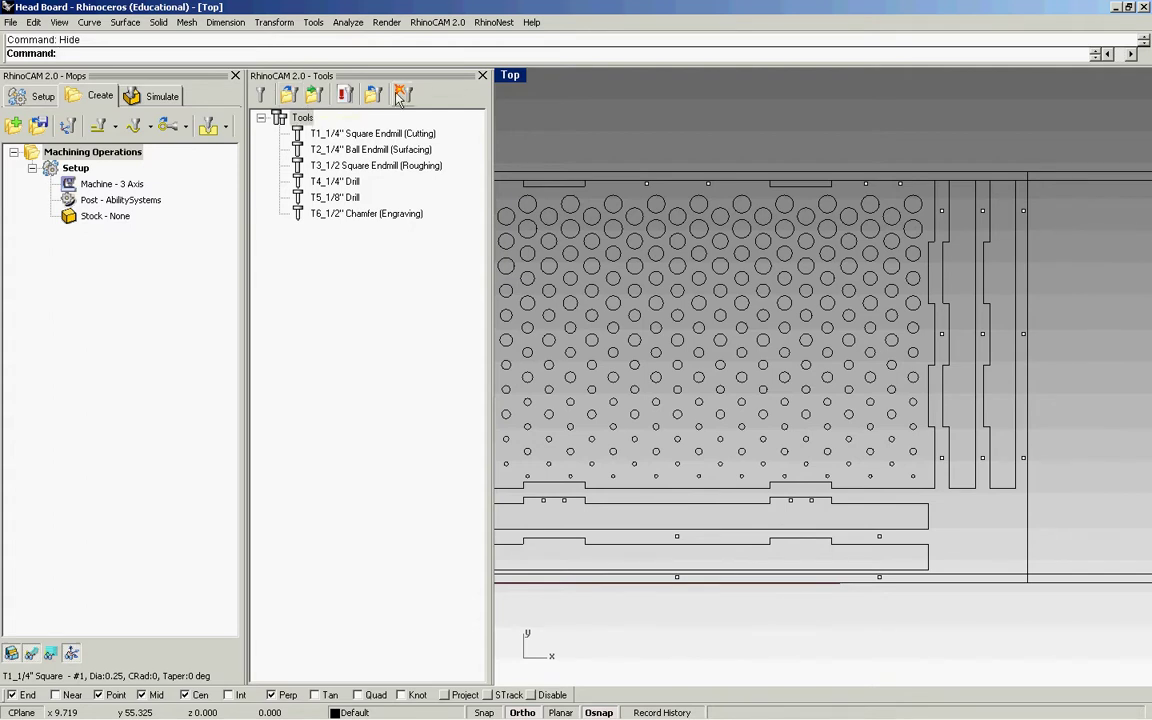
click(482, 76)
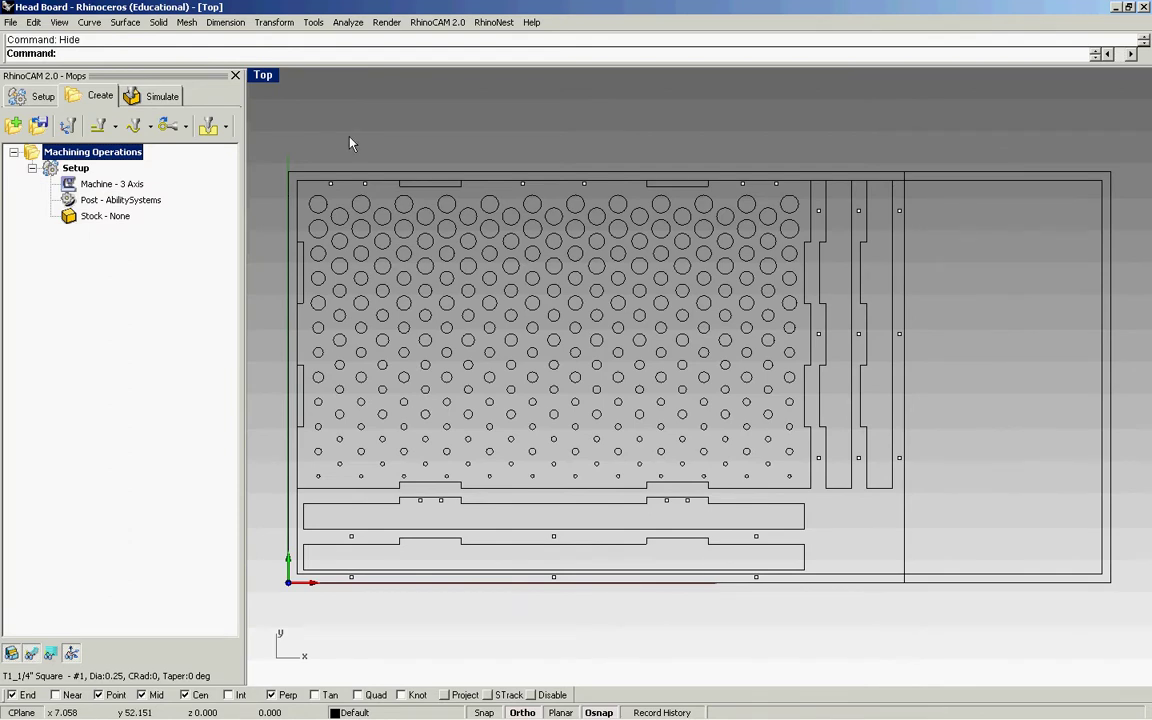
Create a Drilling operation on the grouped points around the parts, using the T5_1/8" Drill
click(330, 184)
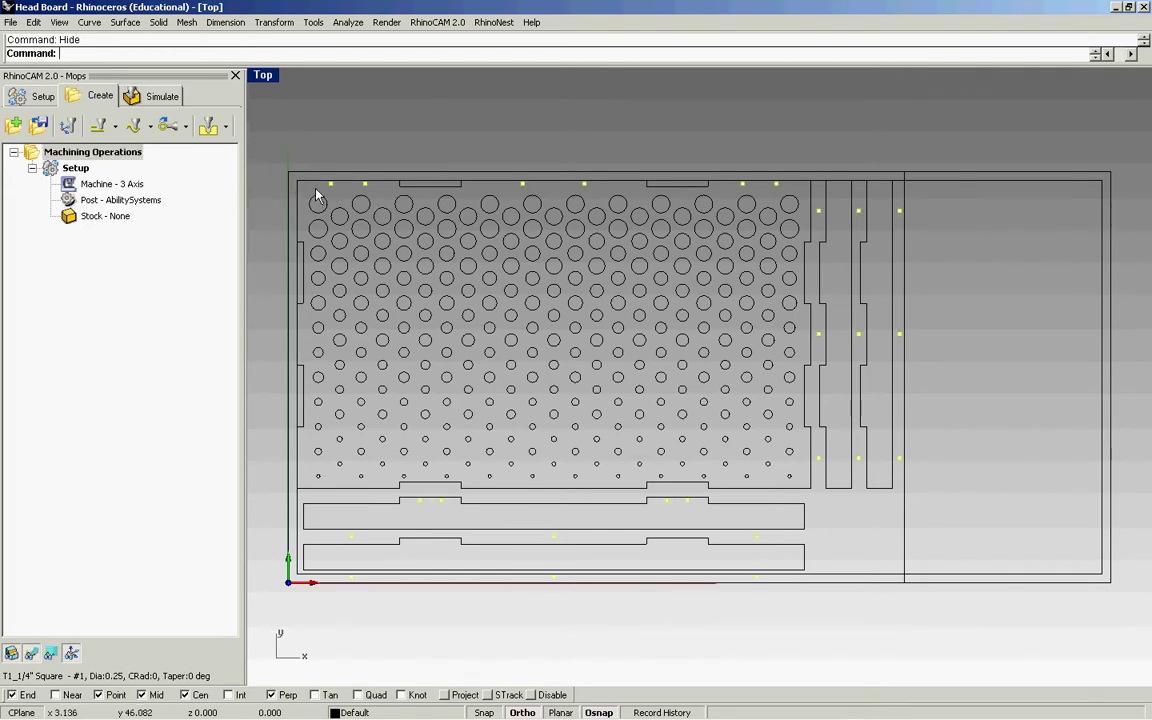
click(207, 123)
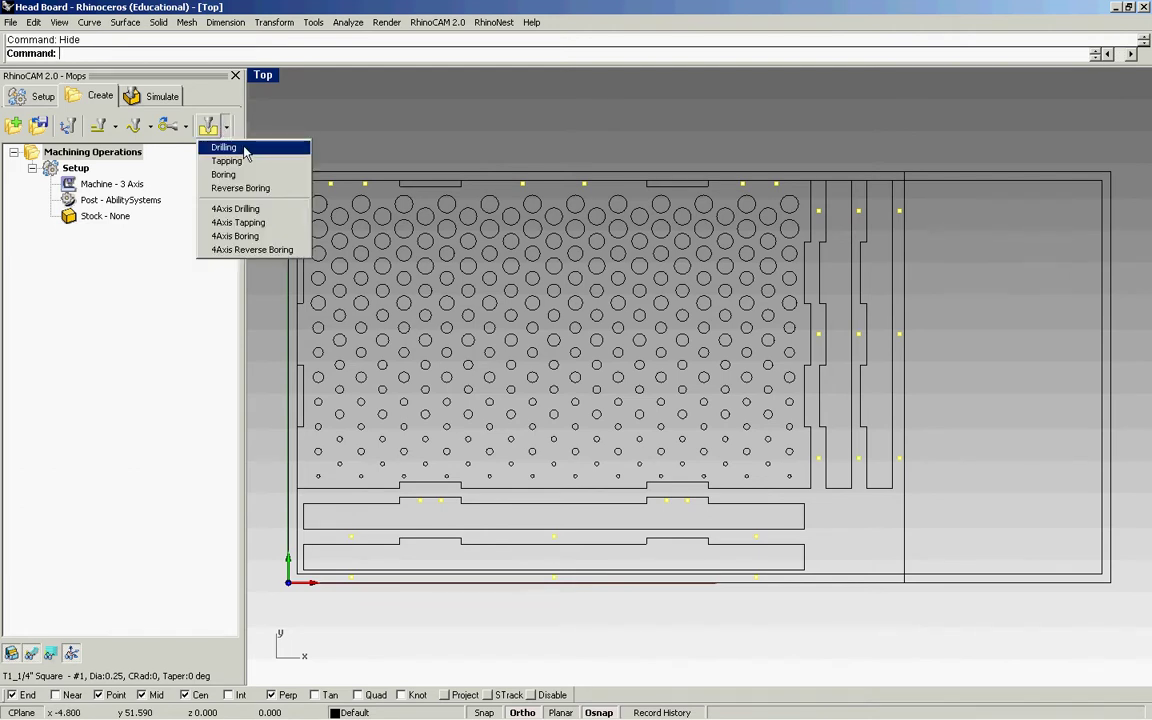
click(245, 152)
scroll(172, 113, down, 1)
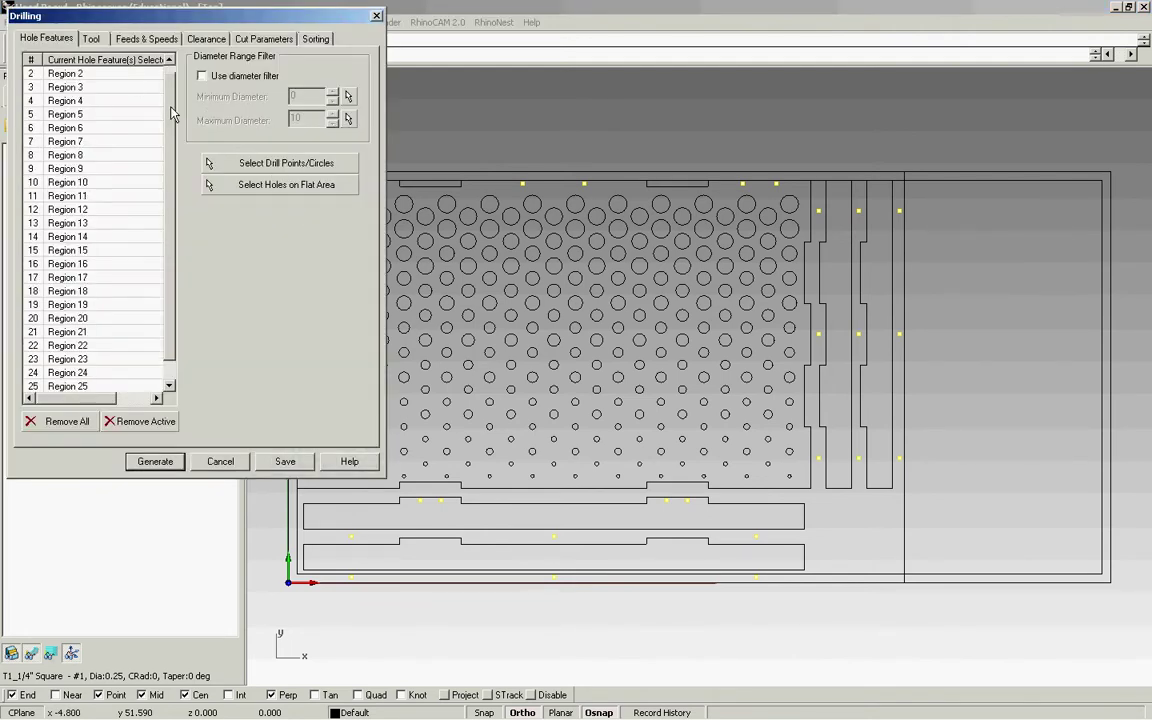
scroll(170, 115, down, 1)
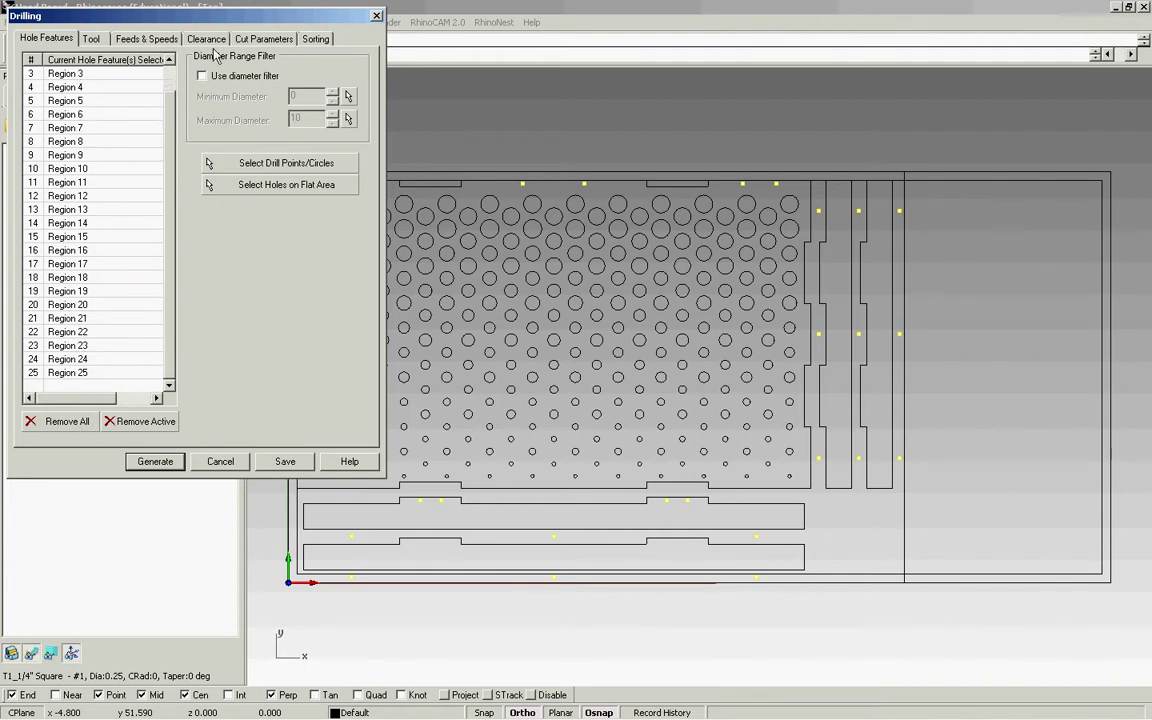
click(90, 40)
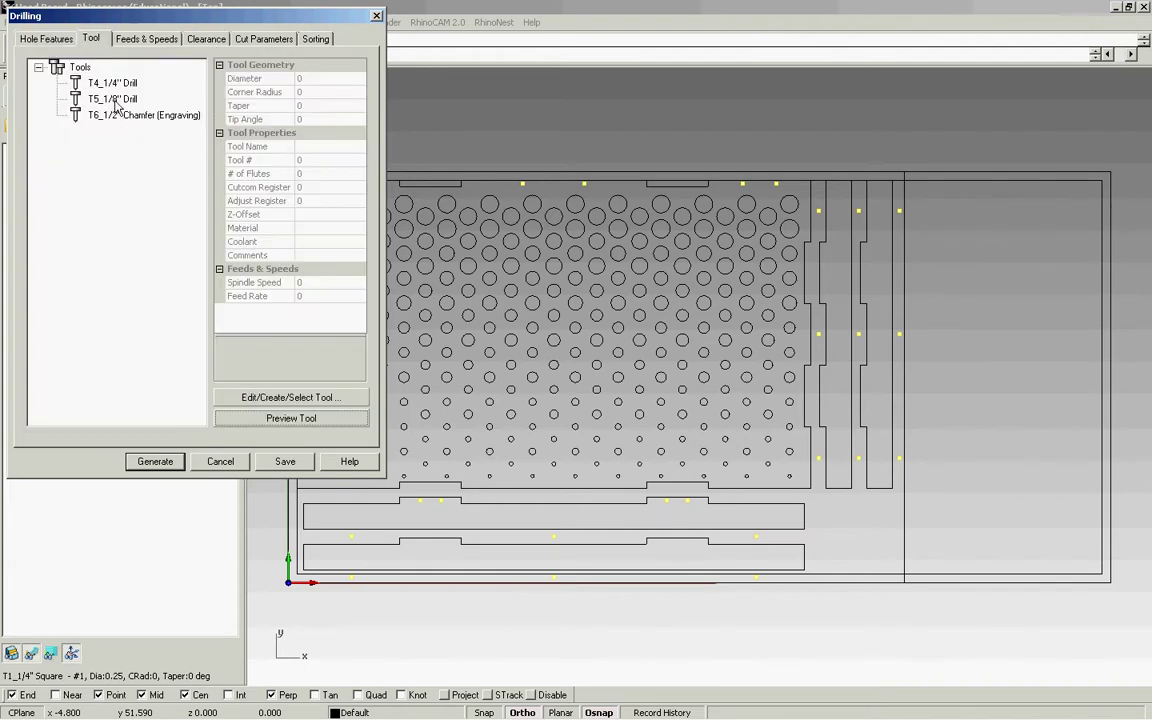
click(106, 98)
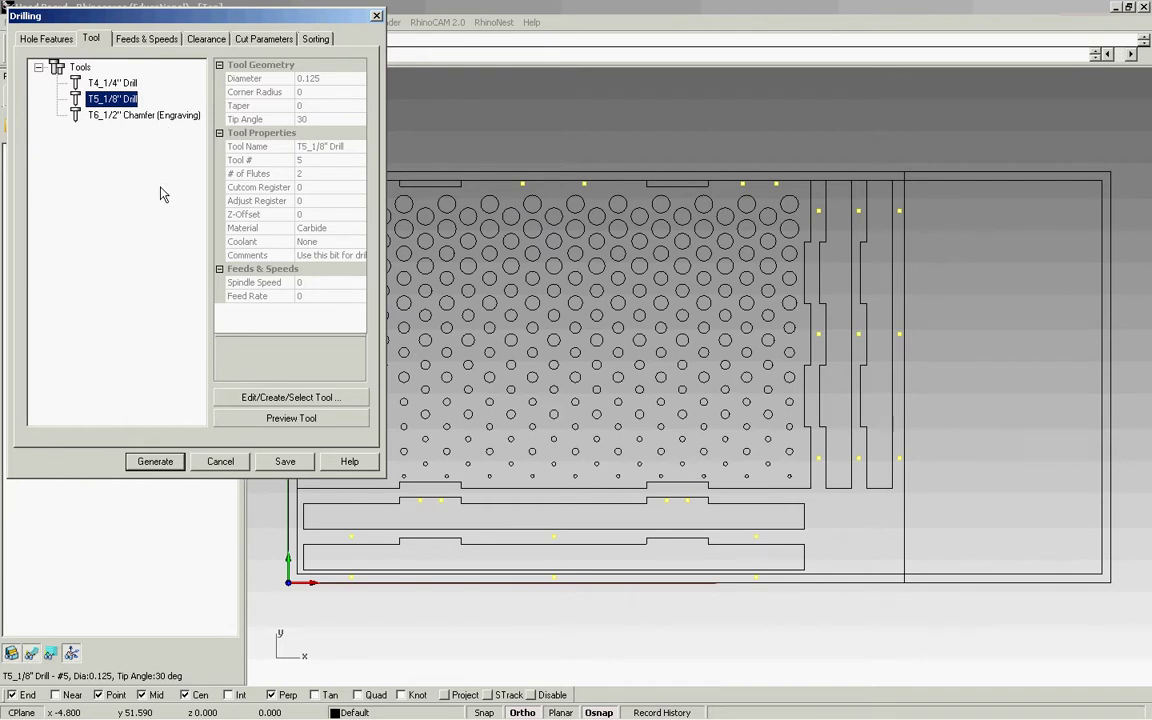
Set the drilling spindle speed to 18000 RPM and review the clearance settings
click(139, 40)
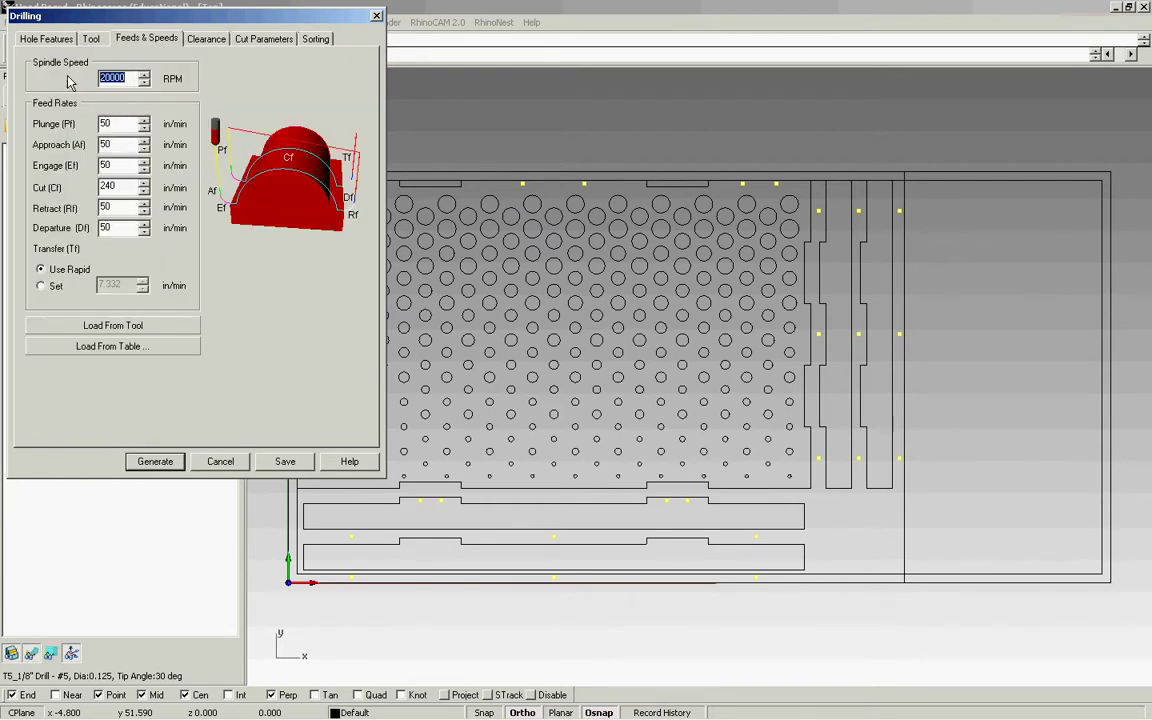
text(18000)
click(209, 41)
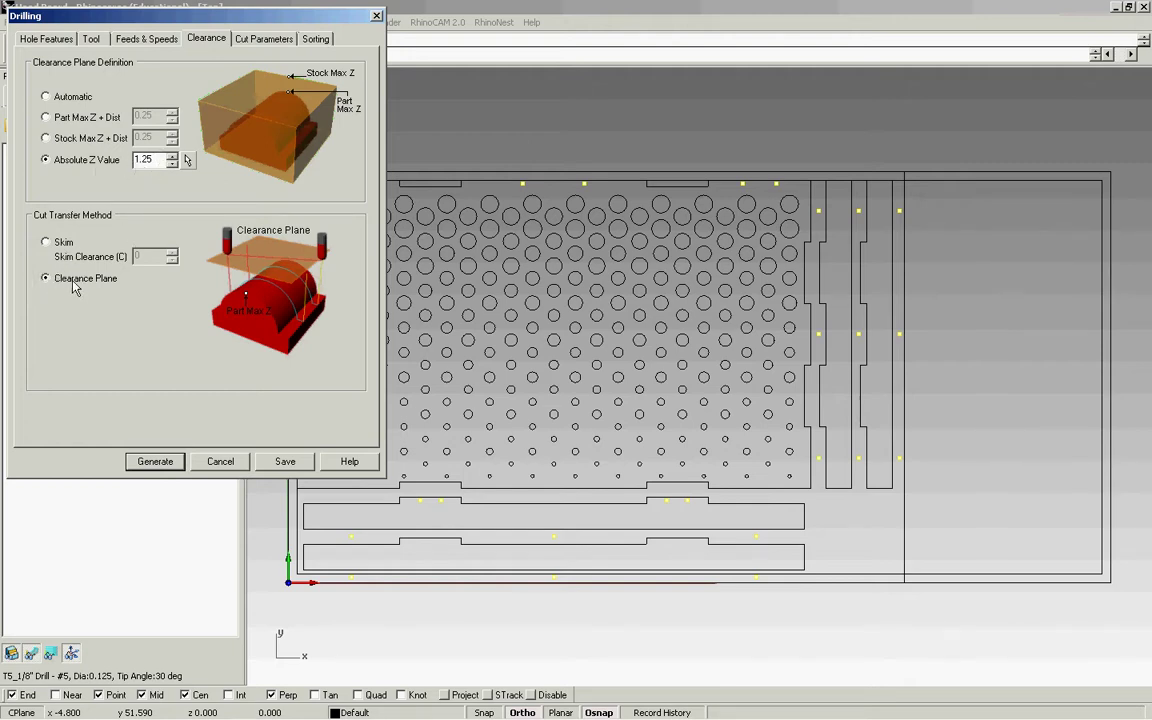
Set the drill type to Deep Drill with drill depth .8, approach distance .2 and step increment .4
click(282, 39)
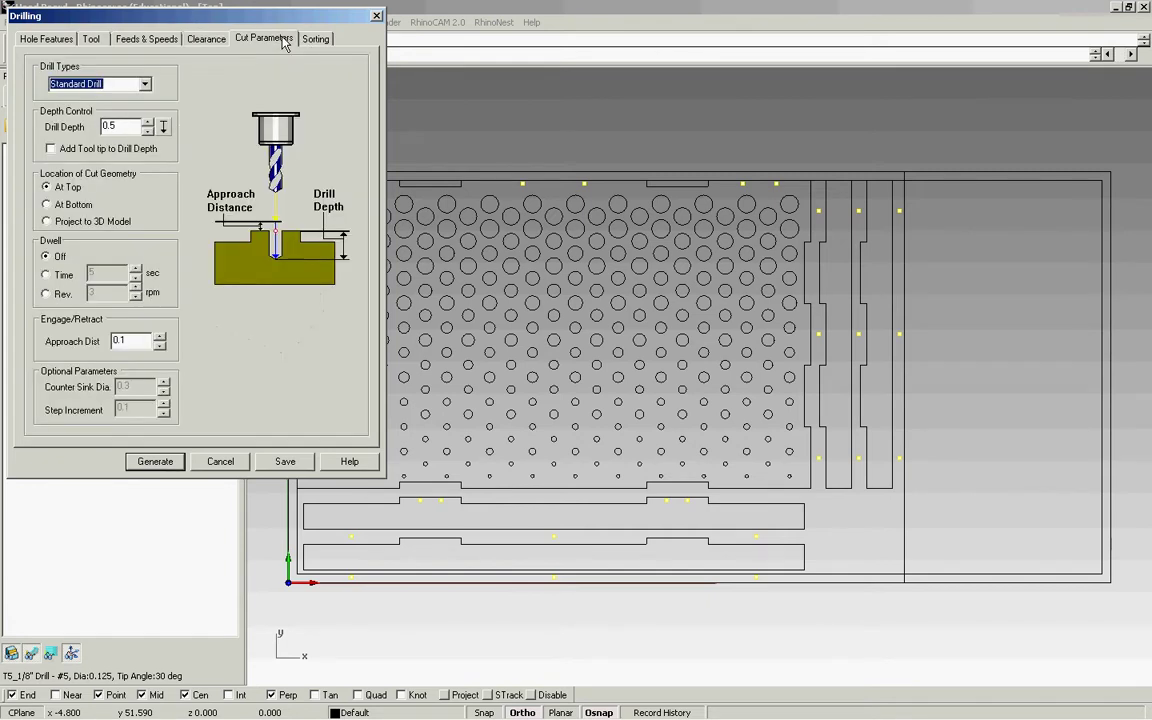
click(146, 88)
click(100, 100)
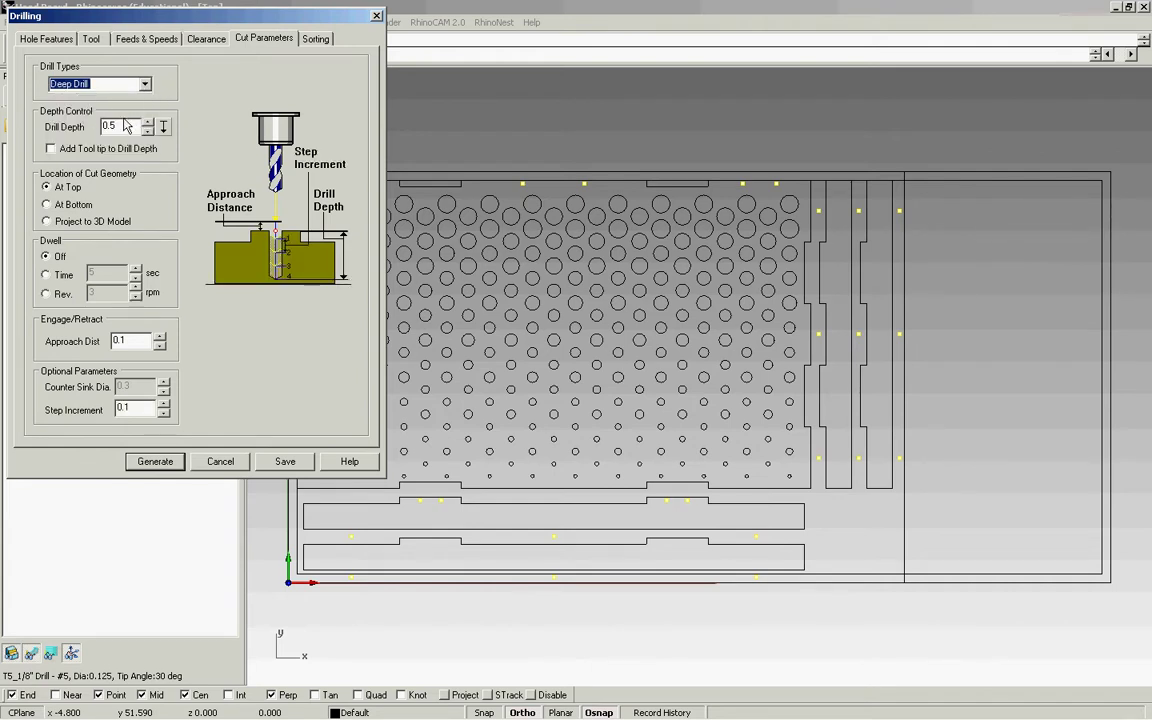
key(Tab)
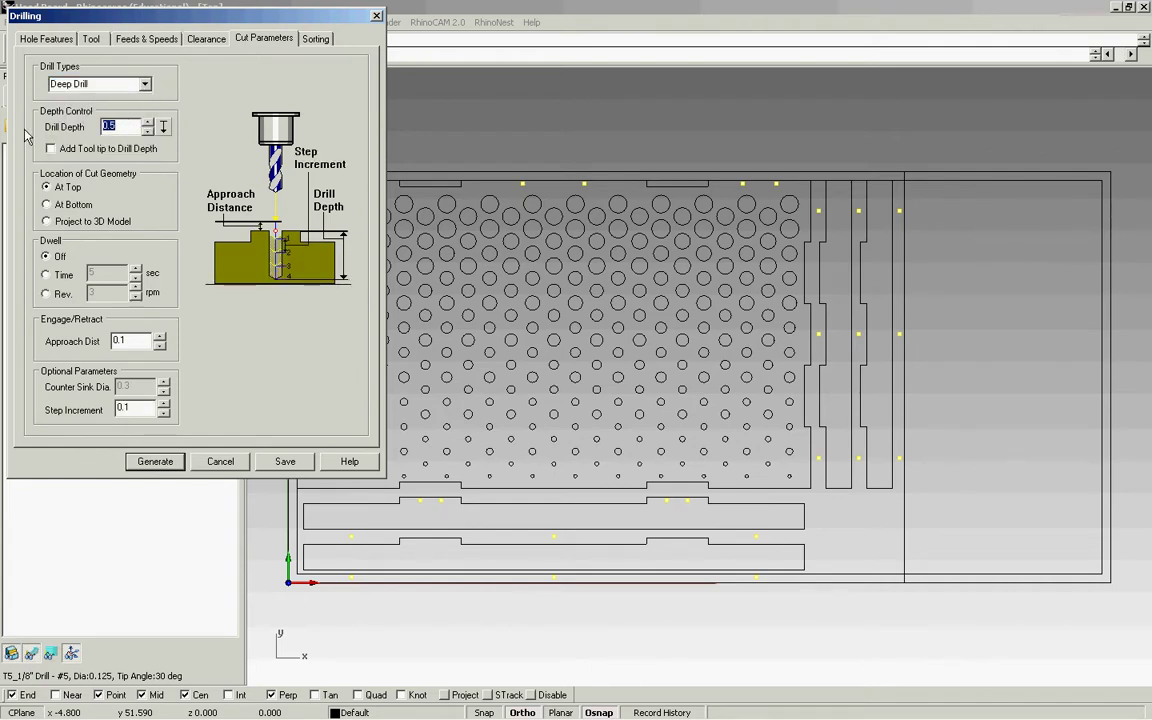
text(.8)
key(Tab)
key(Tab)
key(Tab)
key(Tab)
text(.2)
key(Tab)
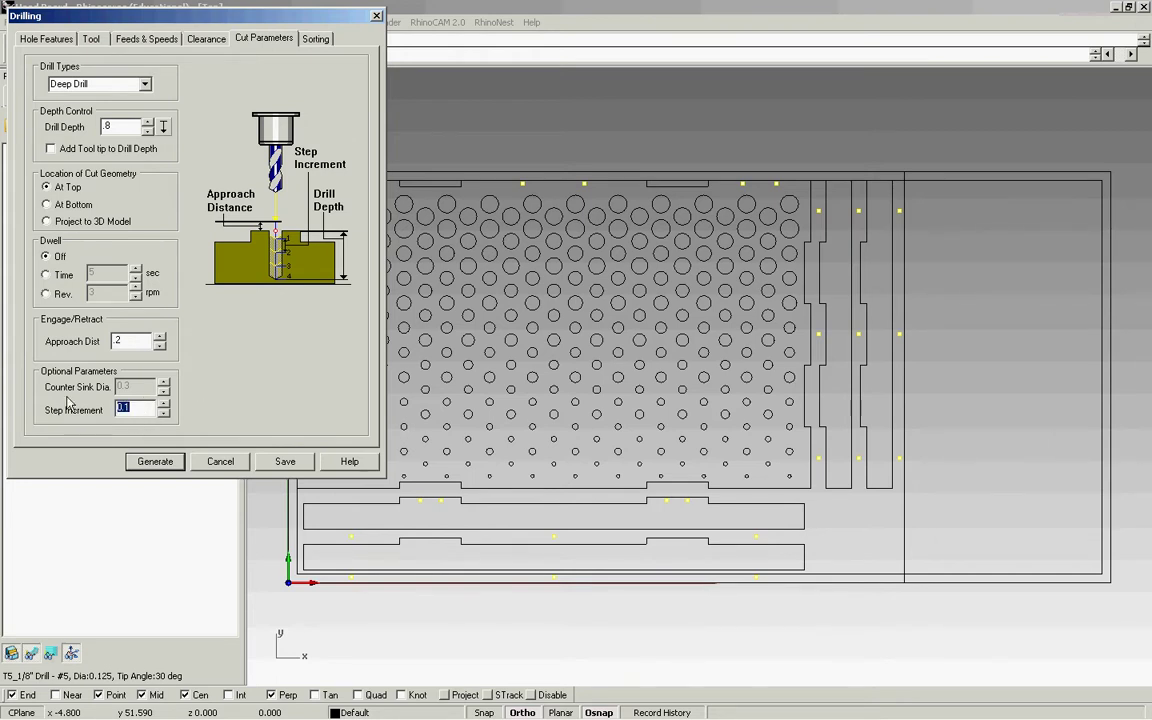
text(.4)
Sort the drill points with Minimum Distance Sort and generate the deep drill toolpath
click(316, 40)
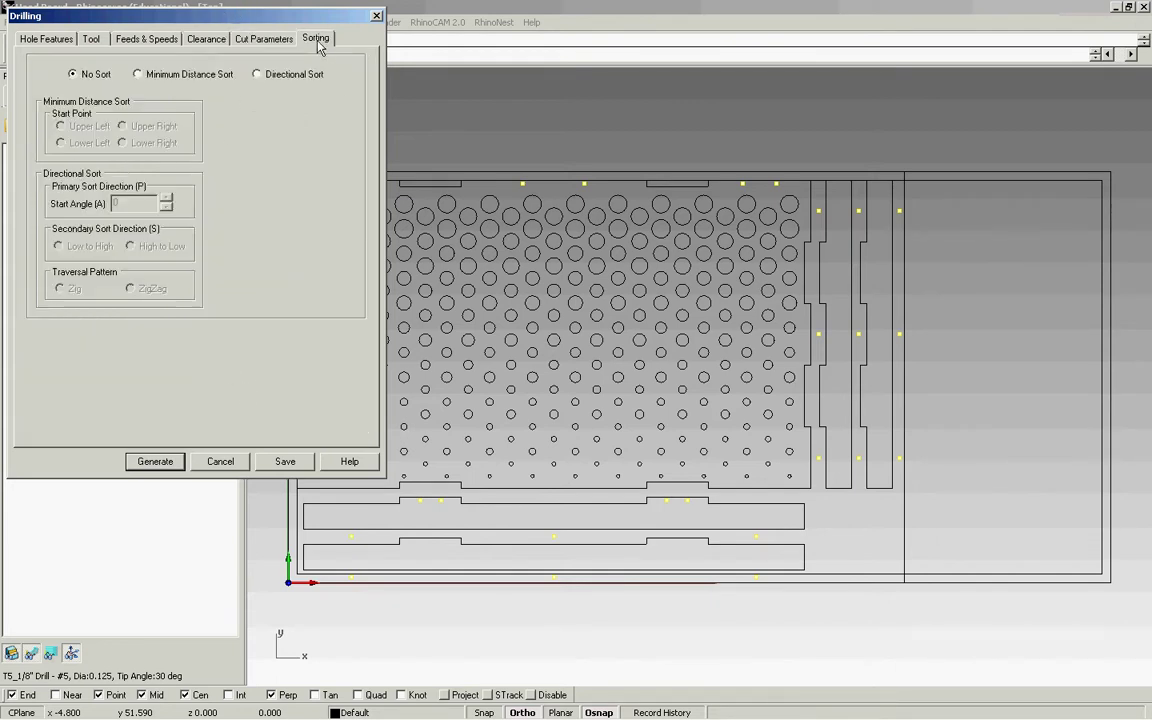
drag(290, 21, 310, 108)
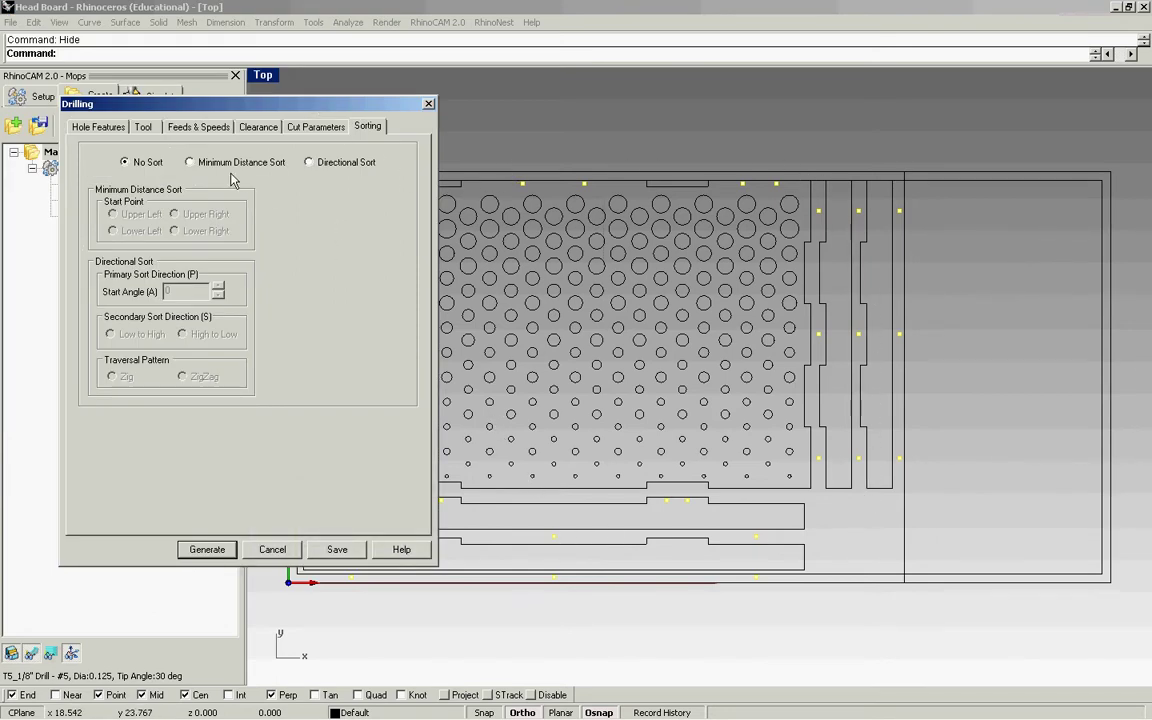
click(190, 162)
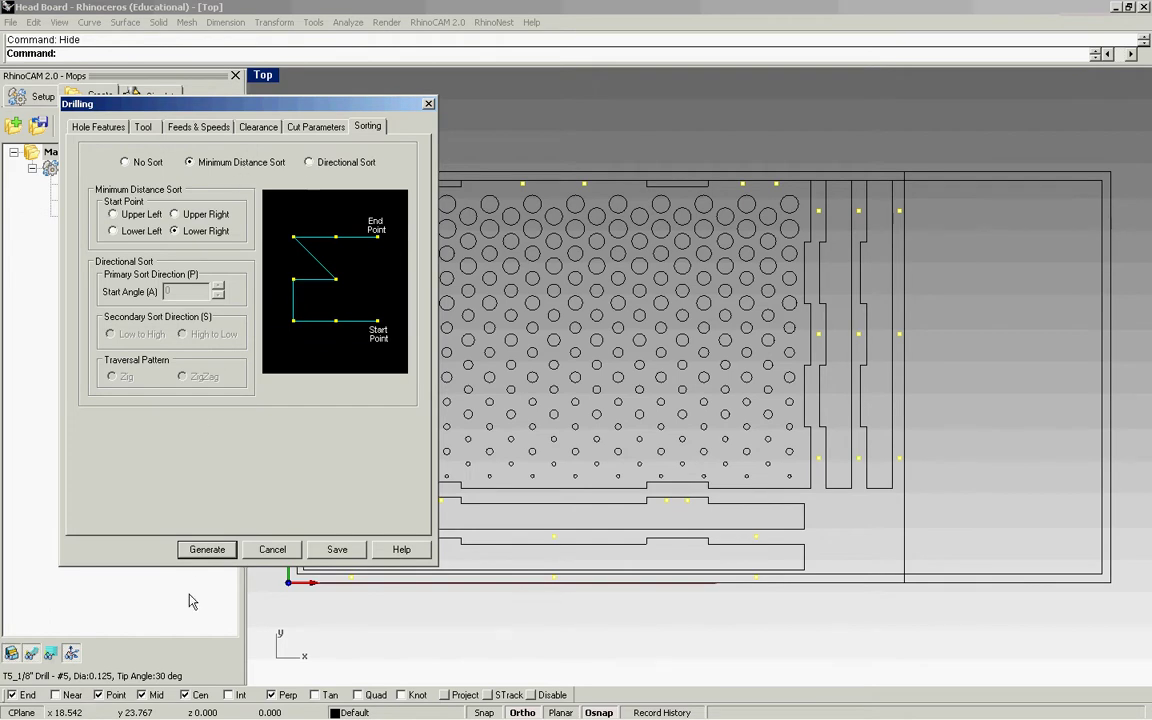
click(208, 551)
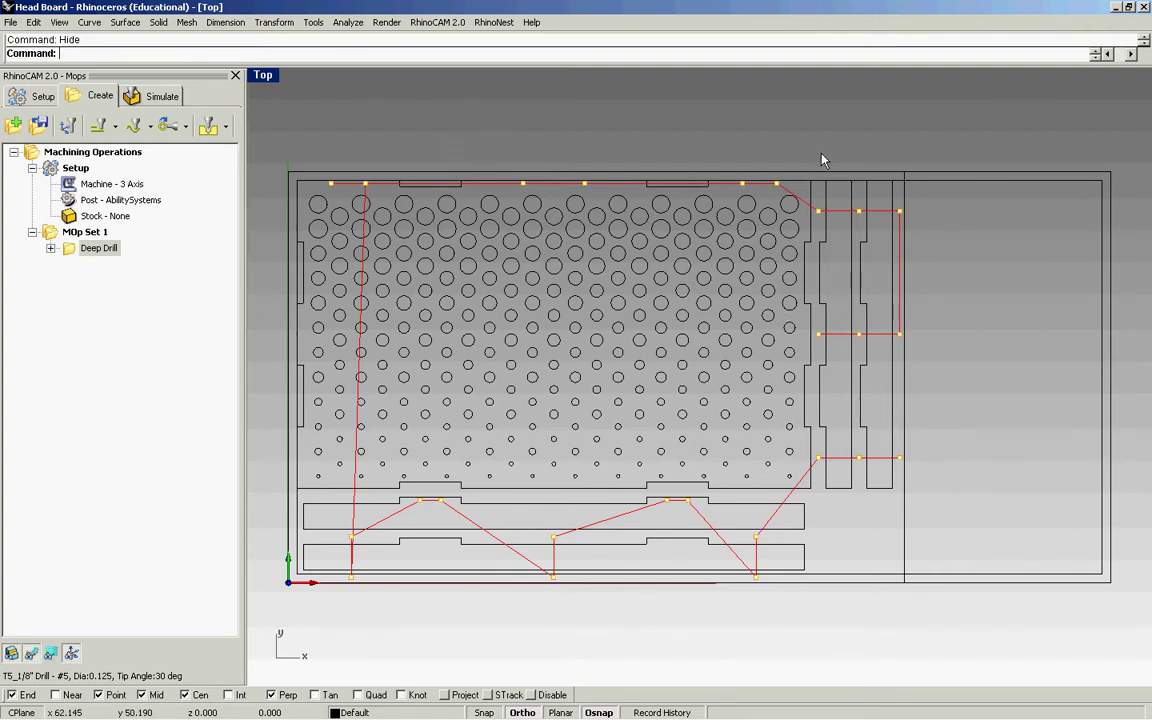
click(457, 246)
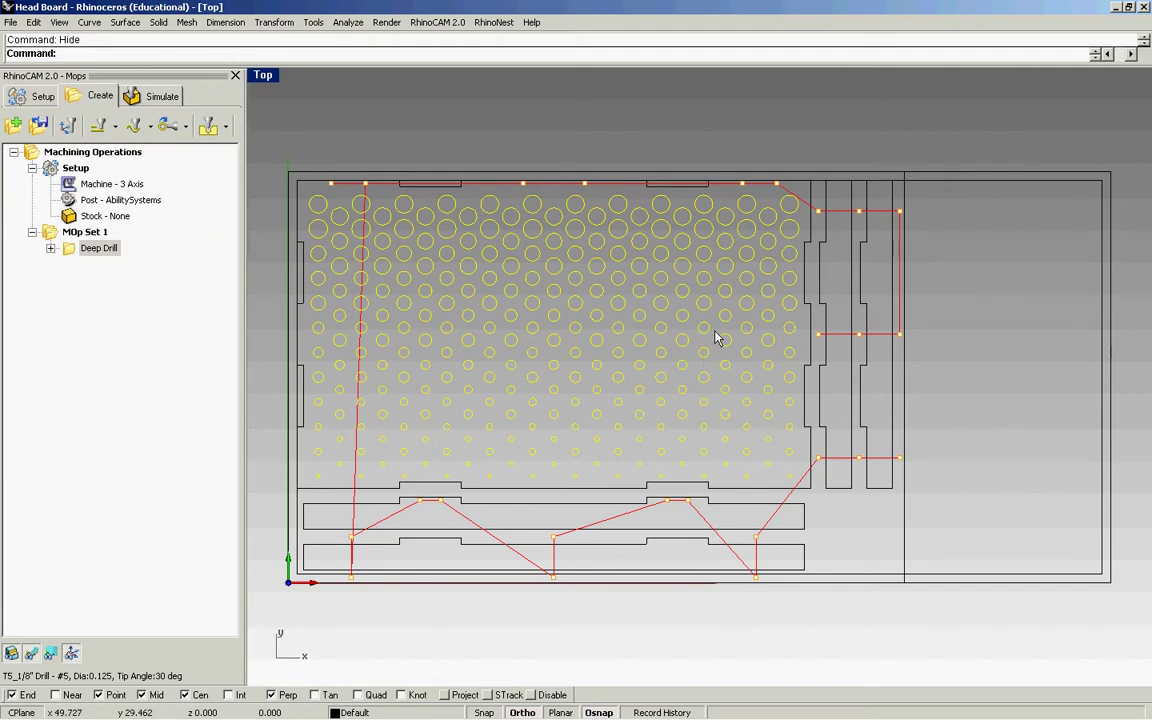
click(797, 162)
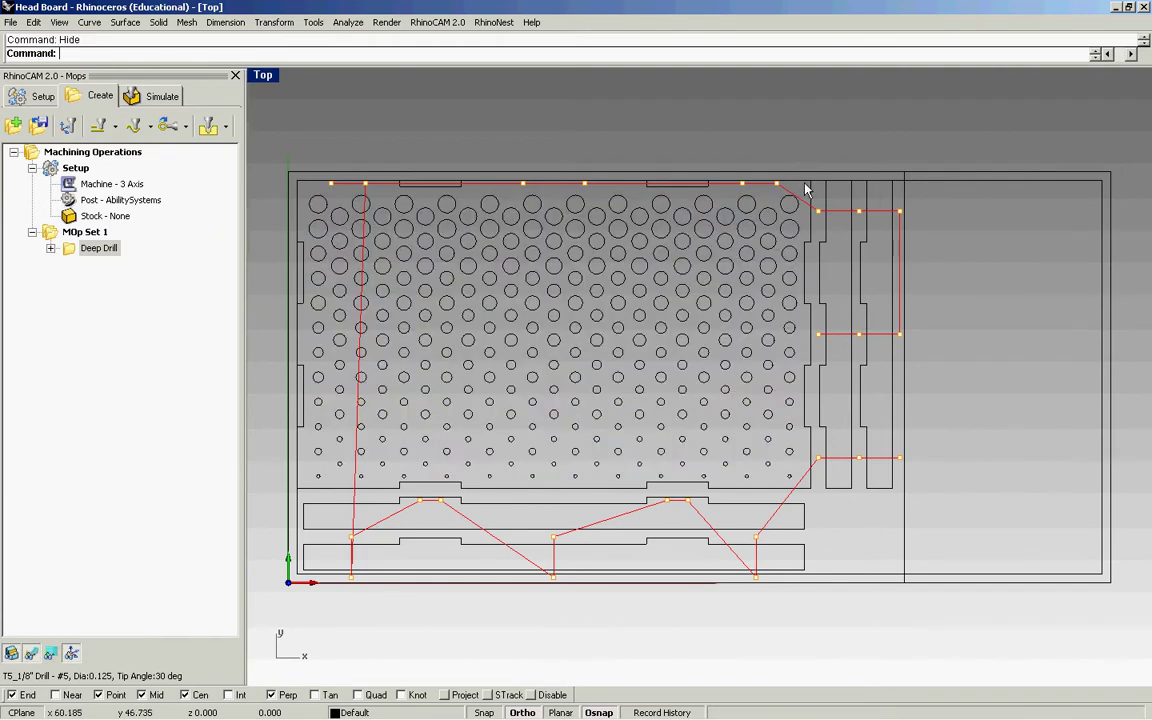
click(813, 197)
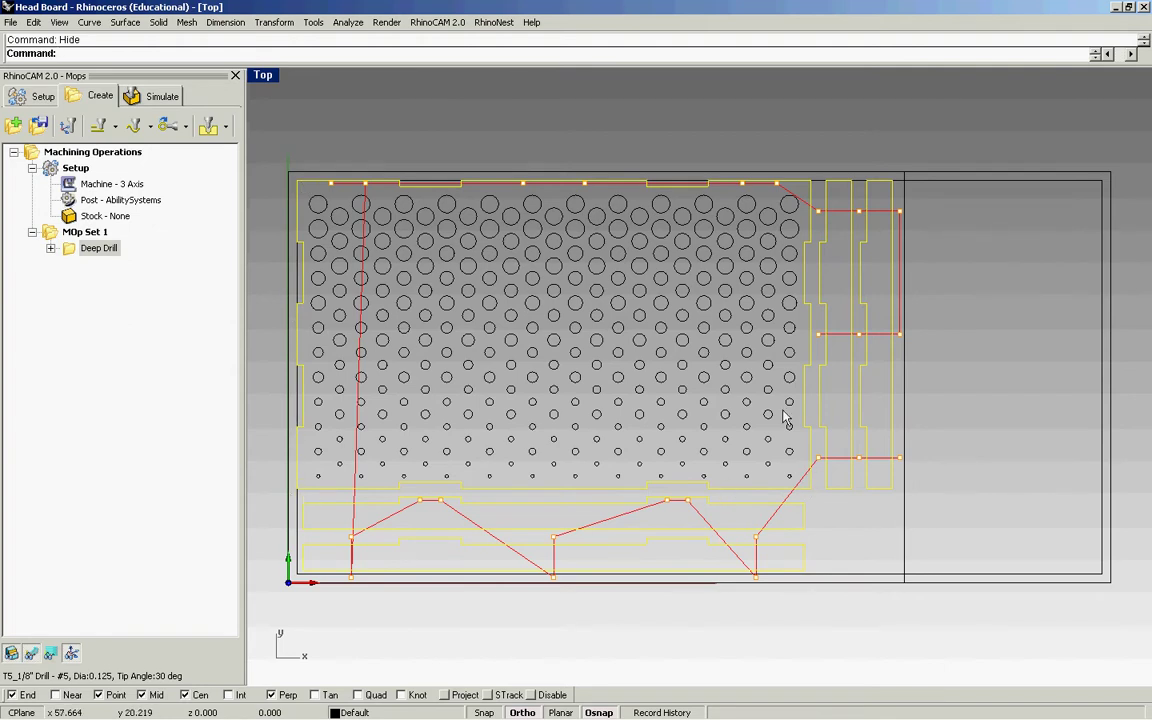
click(648, 204)
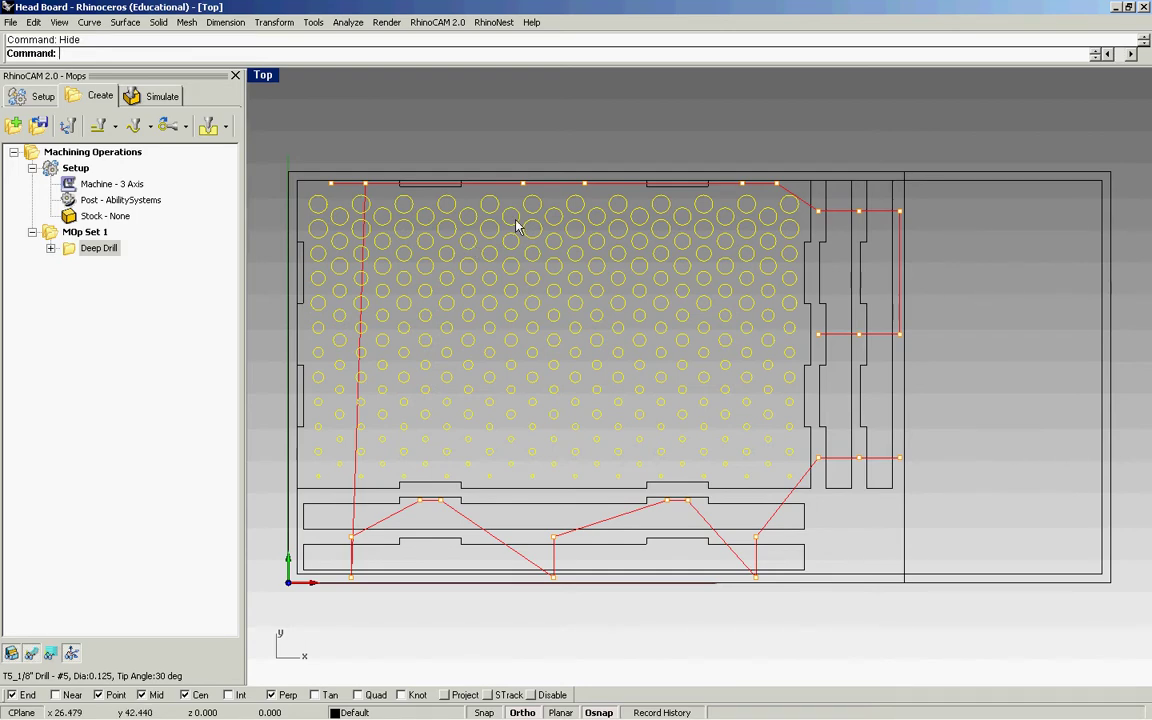
click(365, 145)
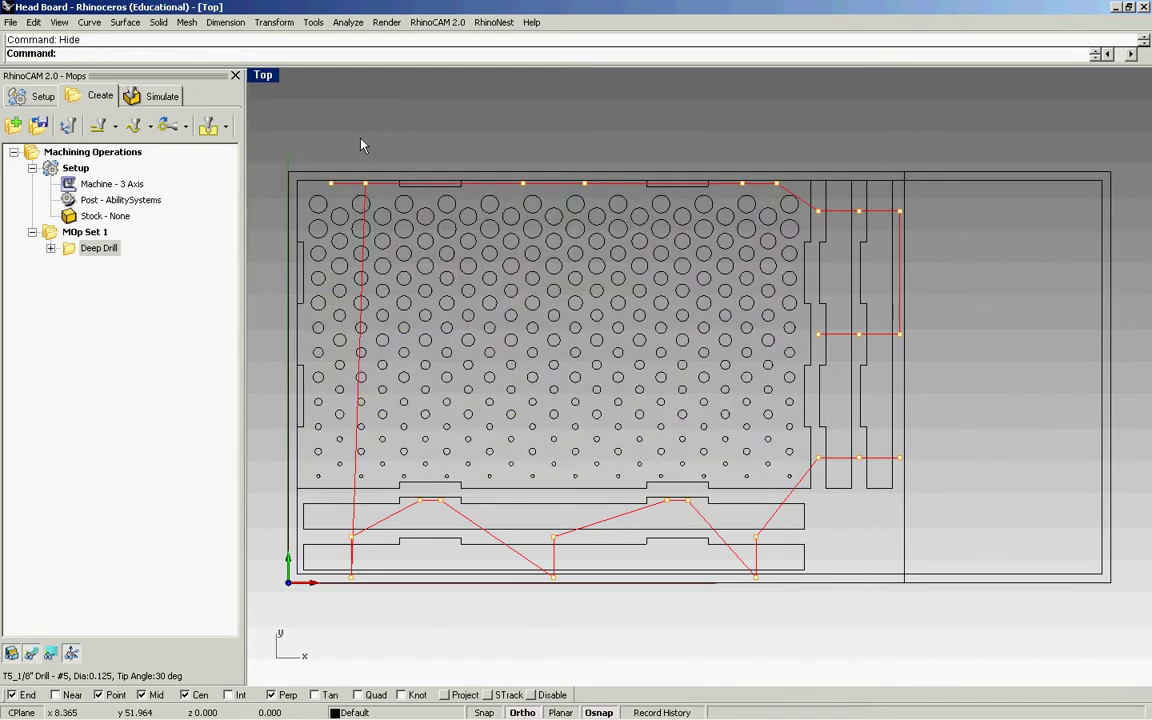
Create a 2 1/2 Axis Profiling operation on the grouped circles, using the T1_1/4" Square Endmill
click(378, 229)
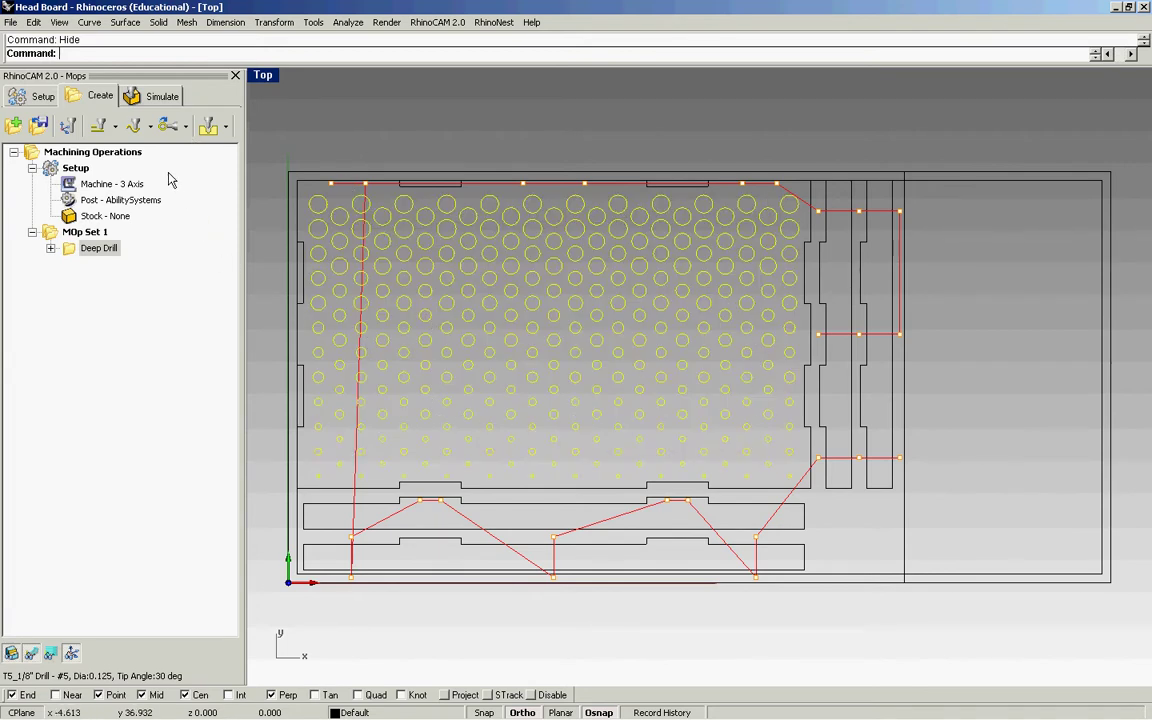
click(114, 127)
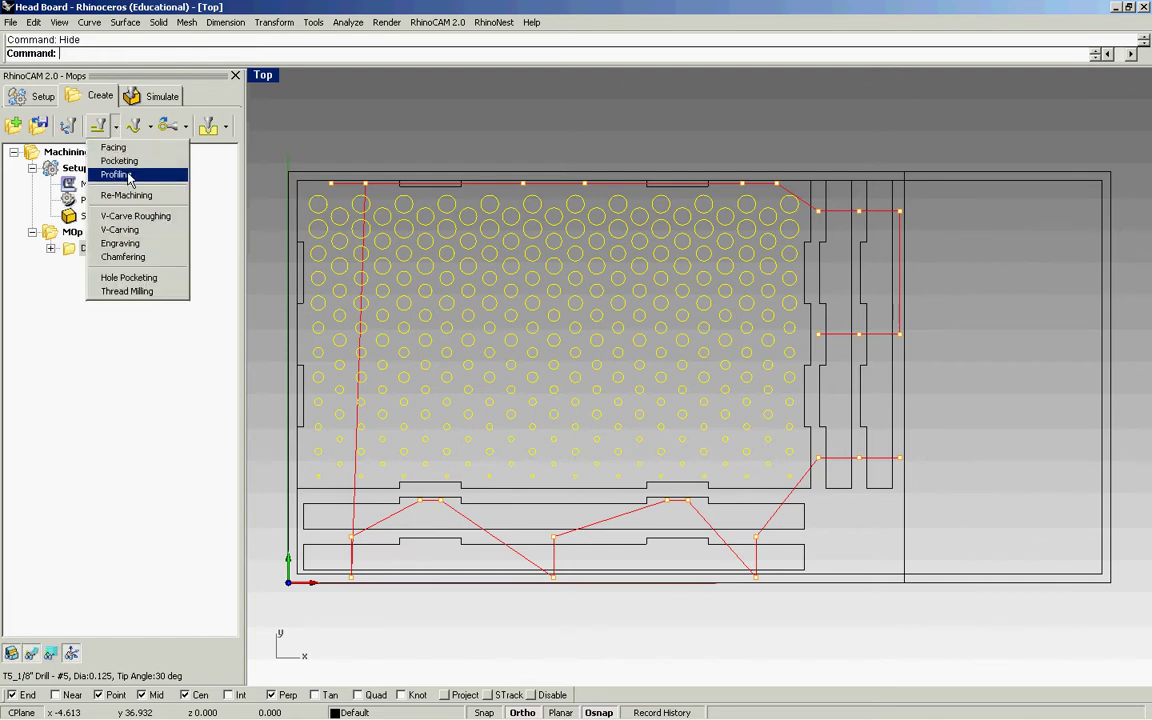
click(129, 176)
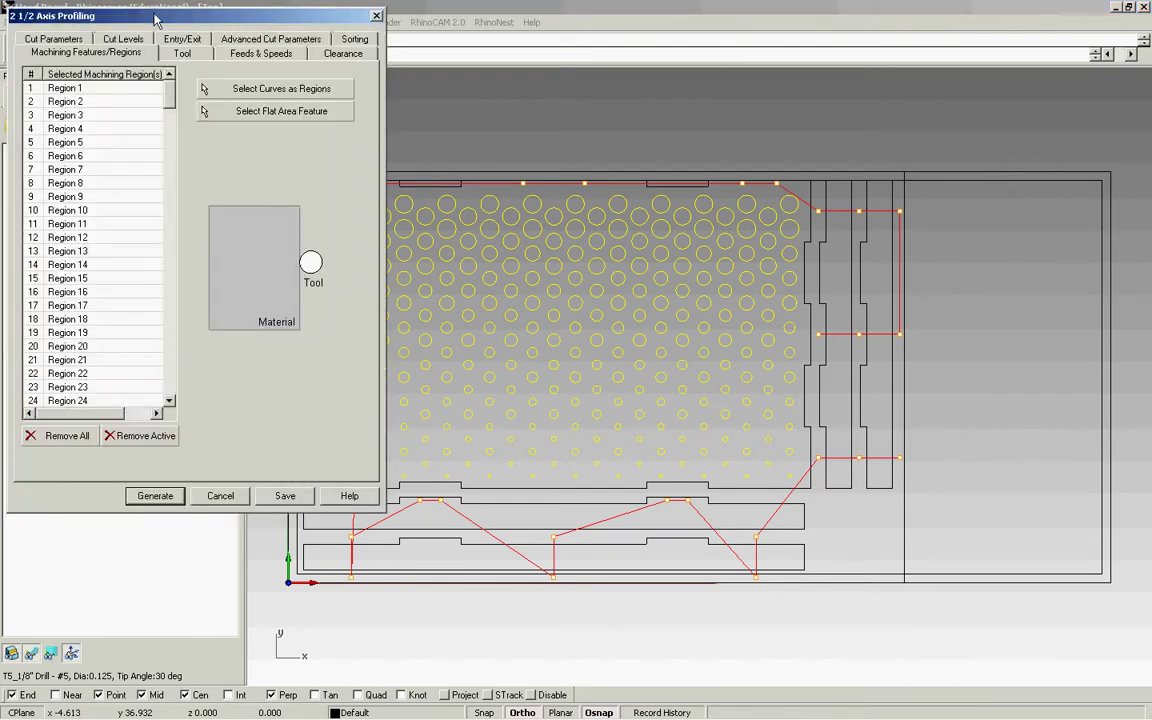
drag(155, 18, 162, 201)
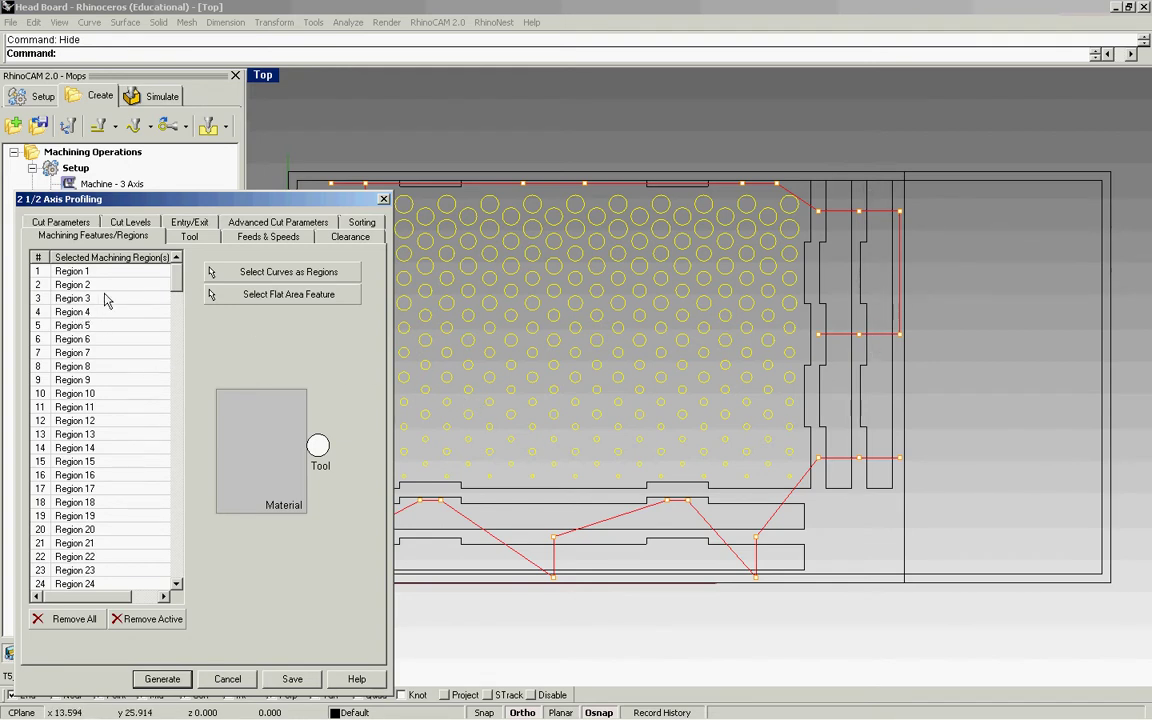
drag(176, 270, 176, 290)
scroll(165, 285, down, 2)
scroll(160, 265, up, 5)
click(196, 238)
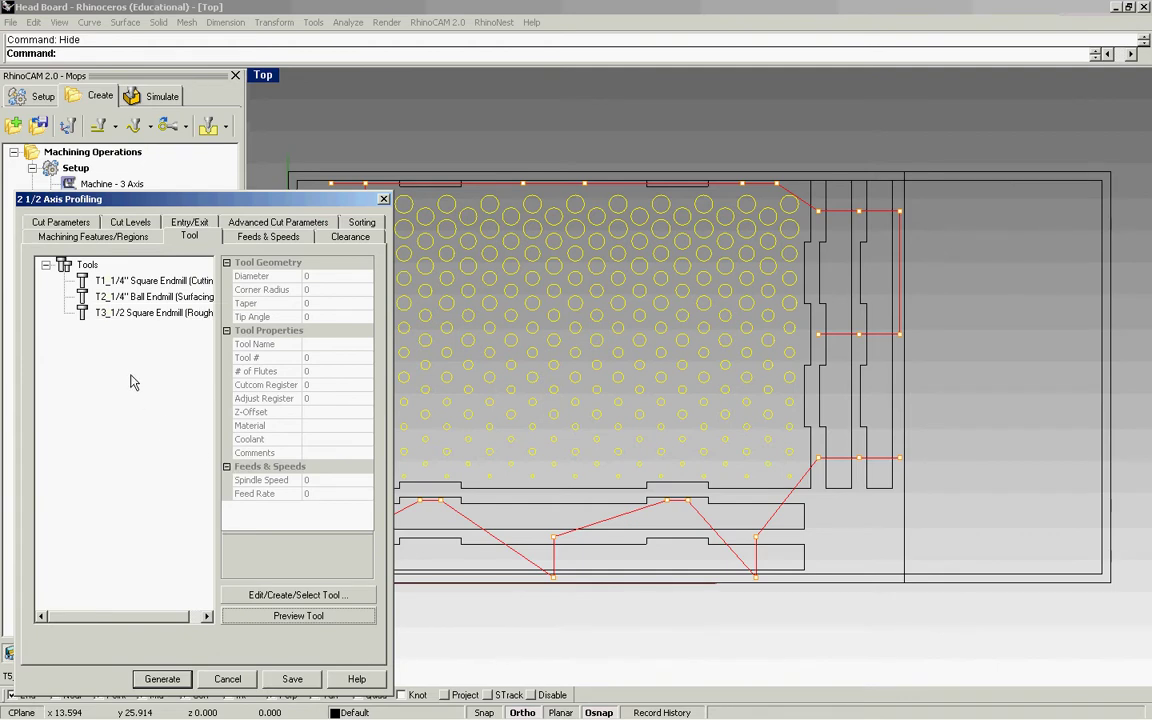
click(112, 279)
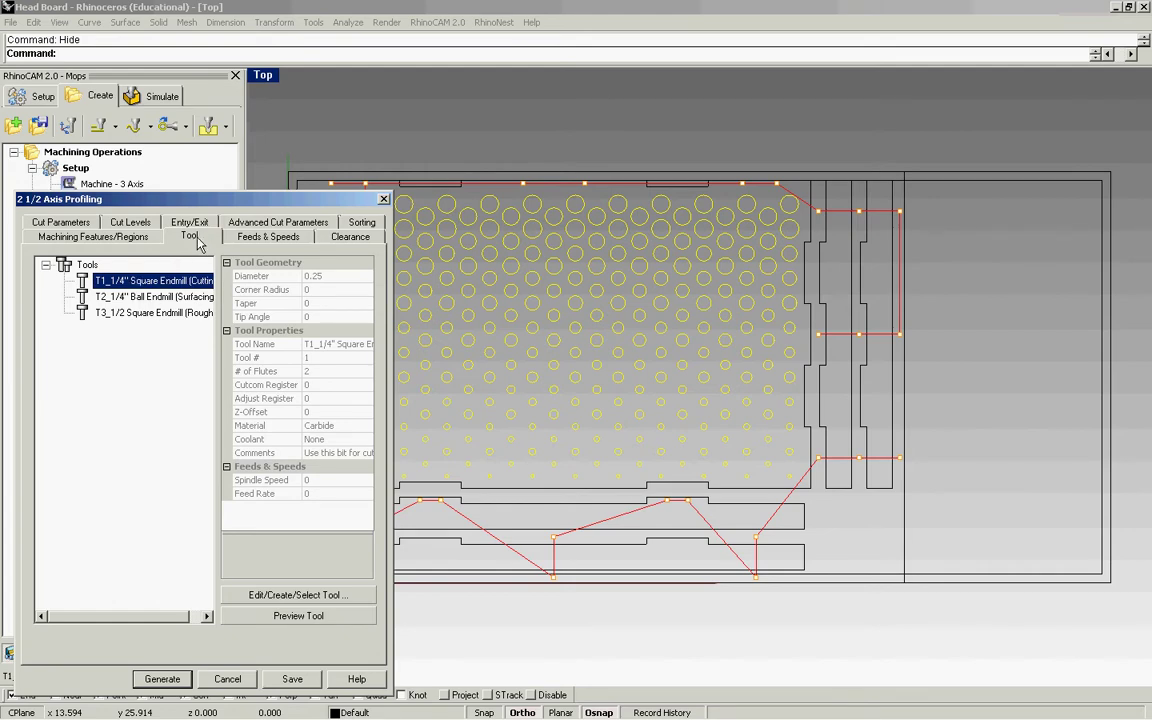
Set the circle profiling's spindle speed to 20000 RPM and review its cut feed rate and clearance settings
click(250, 240)
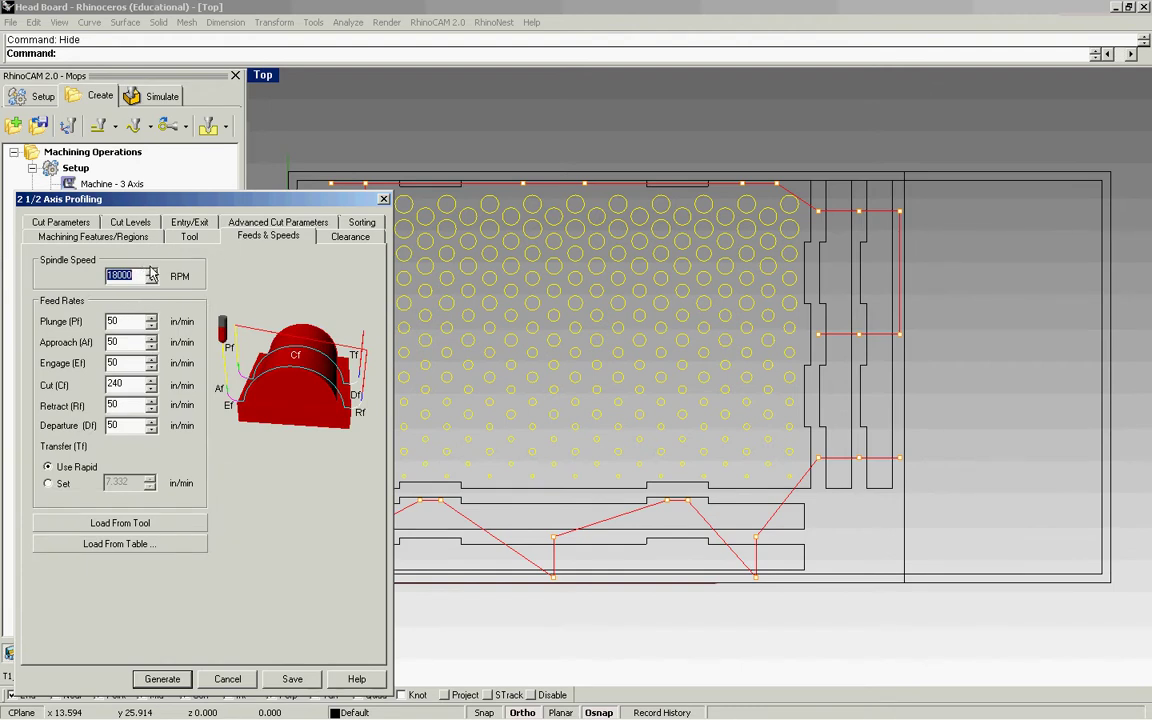
text(20000)
double_click(116, 384)
click(140, 386)
click(366, 240)
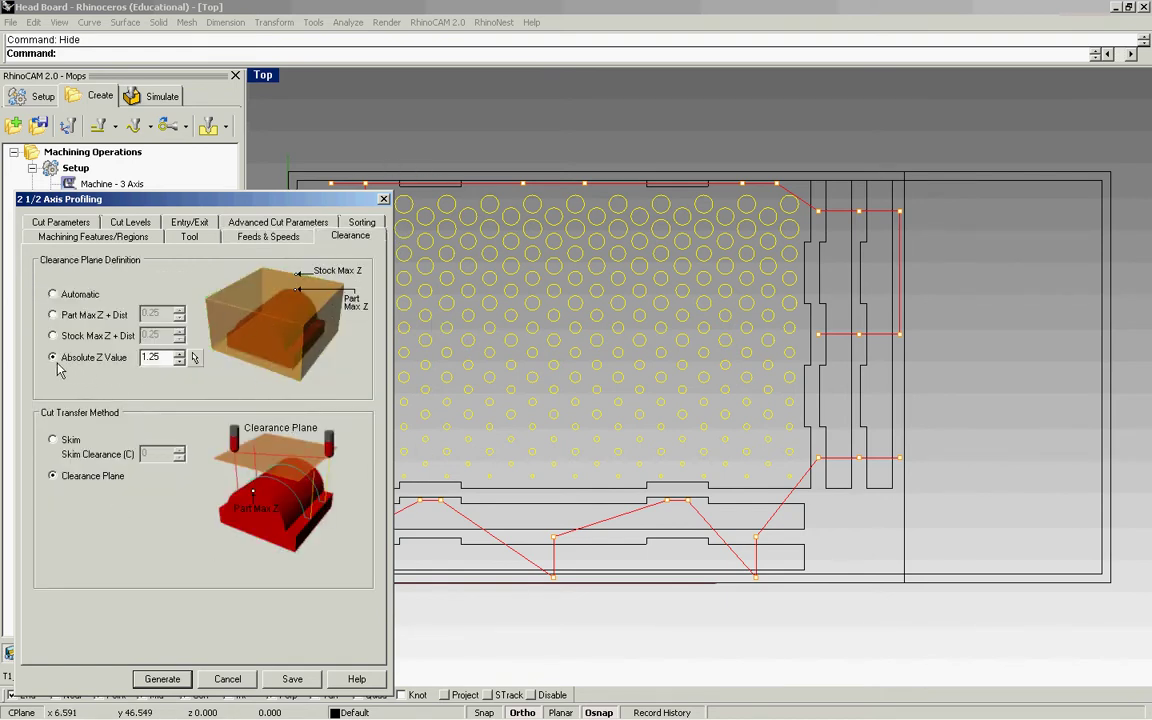
Set the circle profiling to cut on the Inside of closed curves, reviewing the tolerance and stock values
click(65, 222)
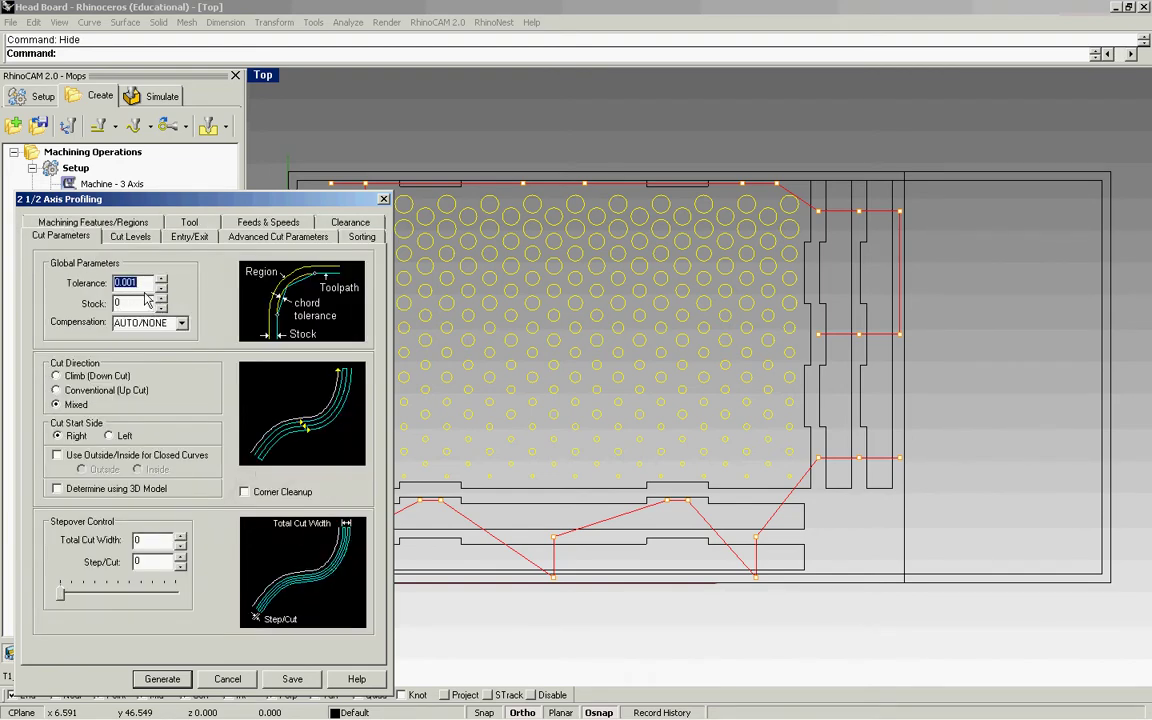
click(118, 283)
click(143, 307)
drag(143, 307, 72, 304)
click(57, 455)
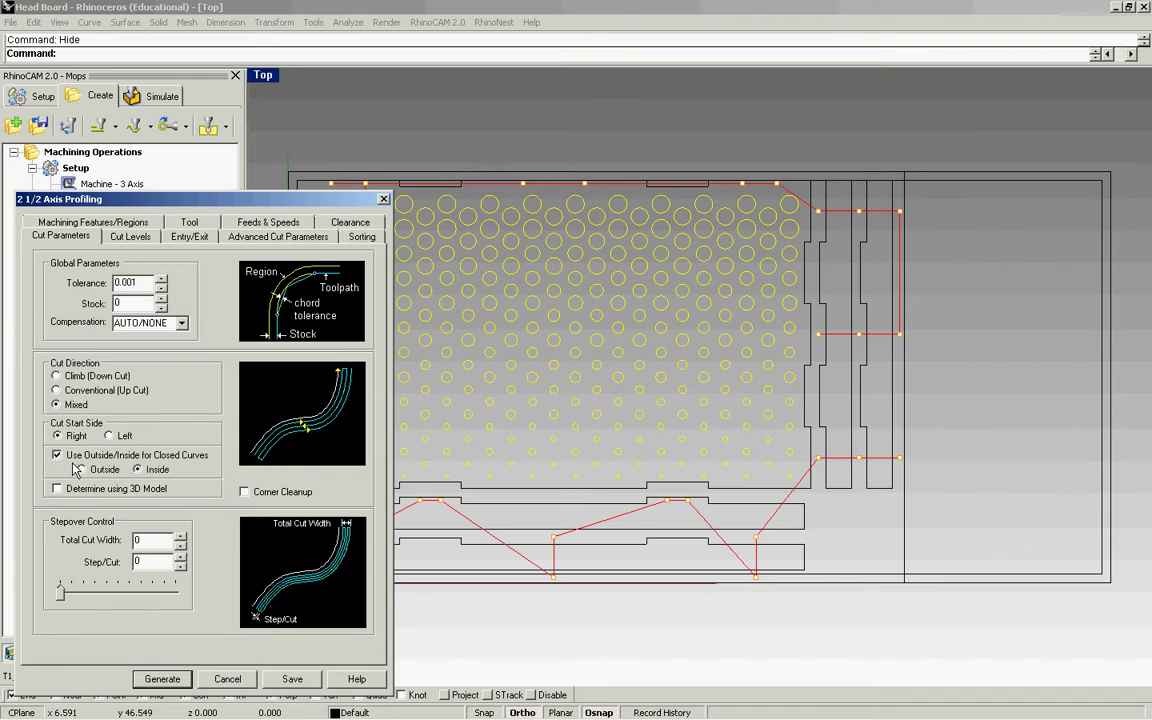
click(150, 469)
Set the circle profiling's total cut depth and rough depth to .8
click(136, 238)
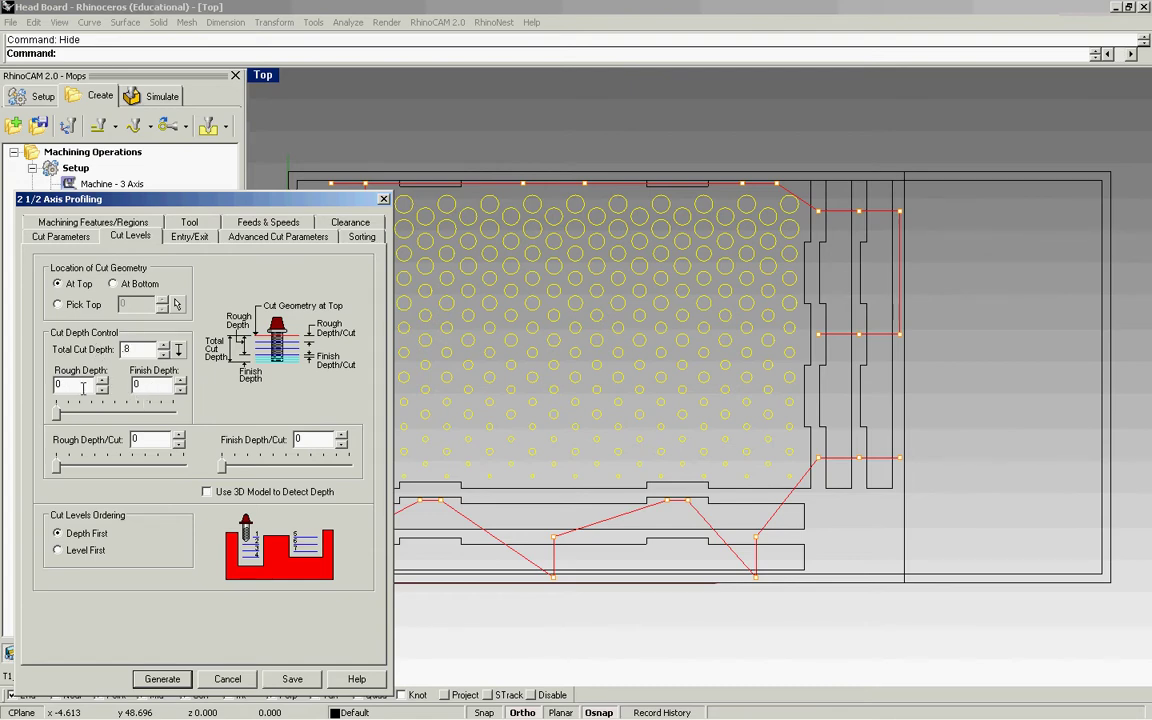
click(157, 405)
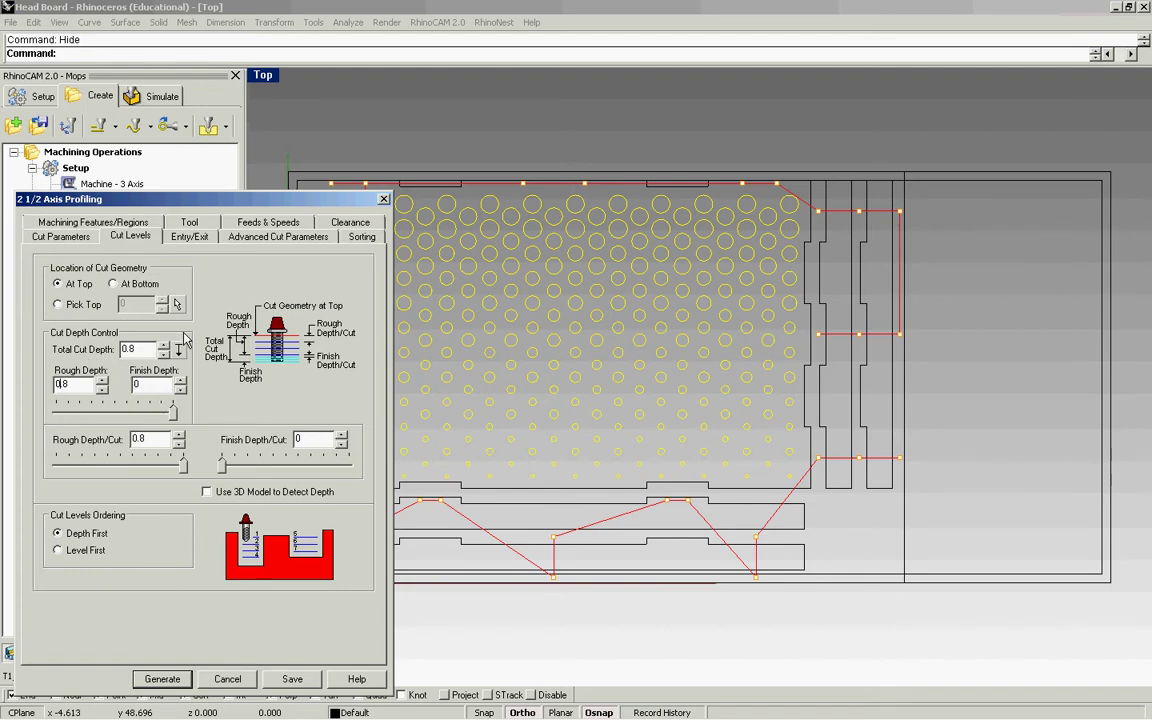
drag(136, 198, 163, 197)
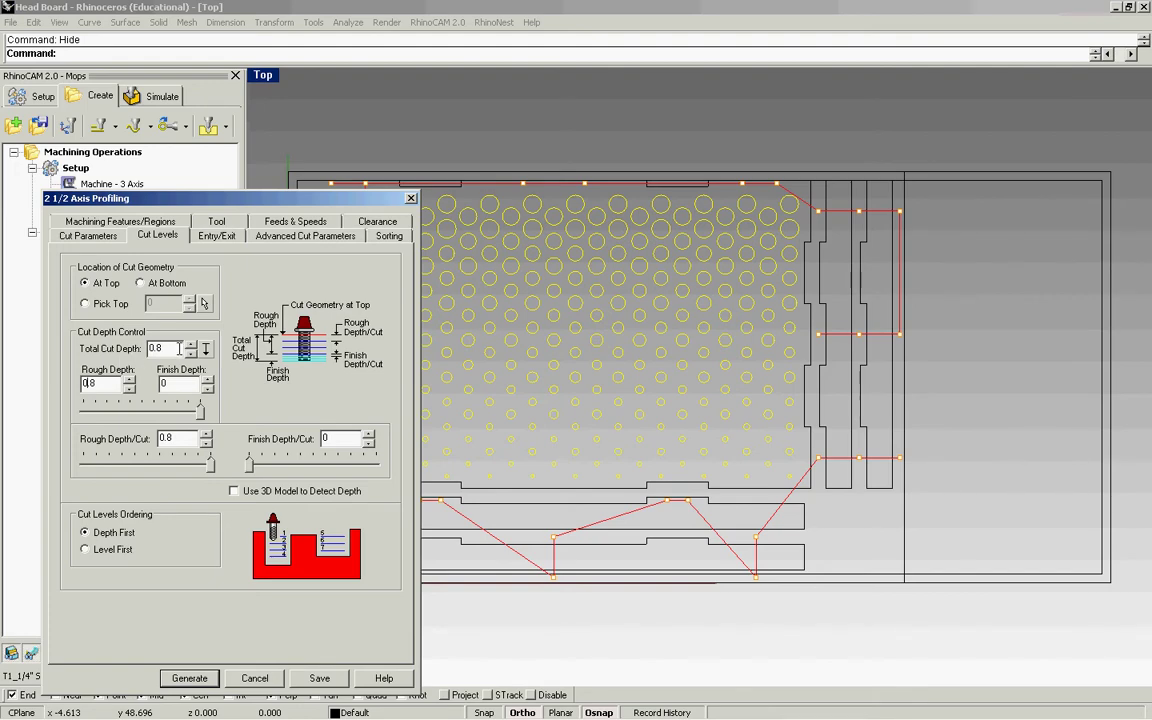
drag(167, 195, 161, 176)
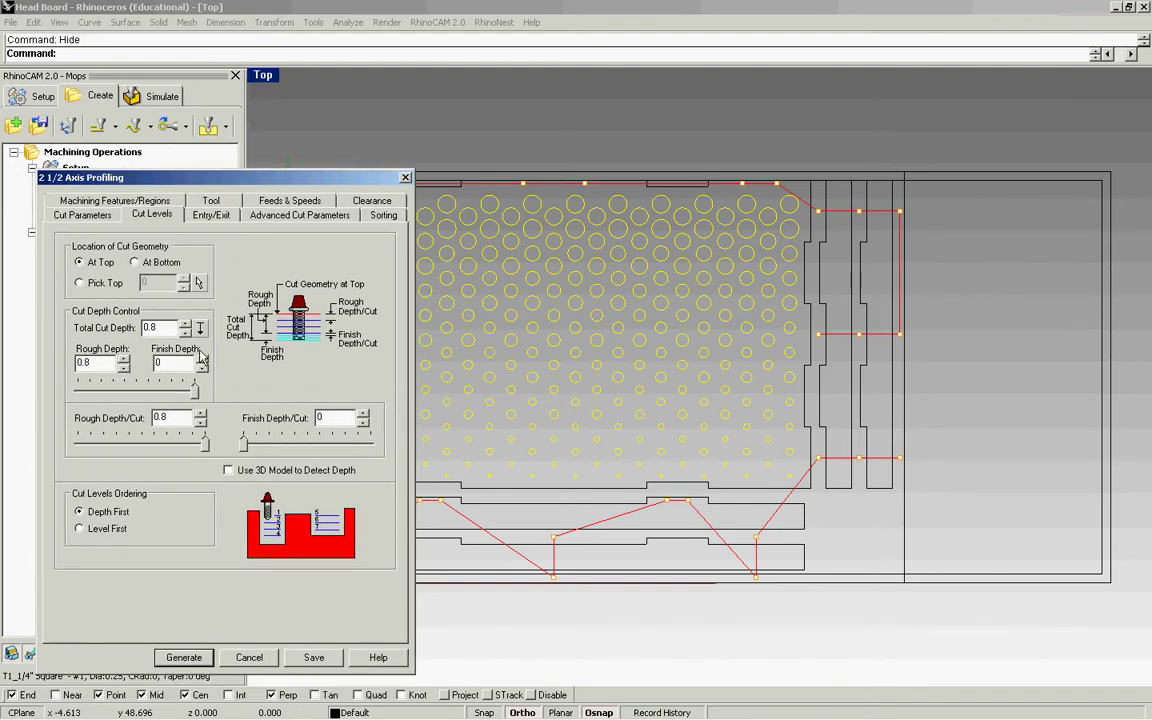
Split the cut depth into a rough depth of .375 and a finish depth of .425, and reduce the finish depth per cut
drag(160, 328, 130, 330)
drag(108, 366, 77, 364)
key(BackSpace)
text(.375)
click(172, 364)
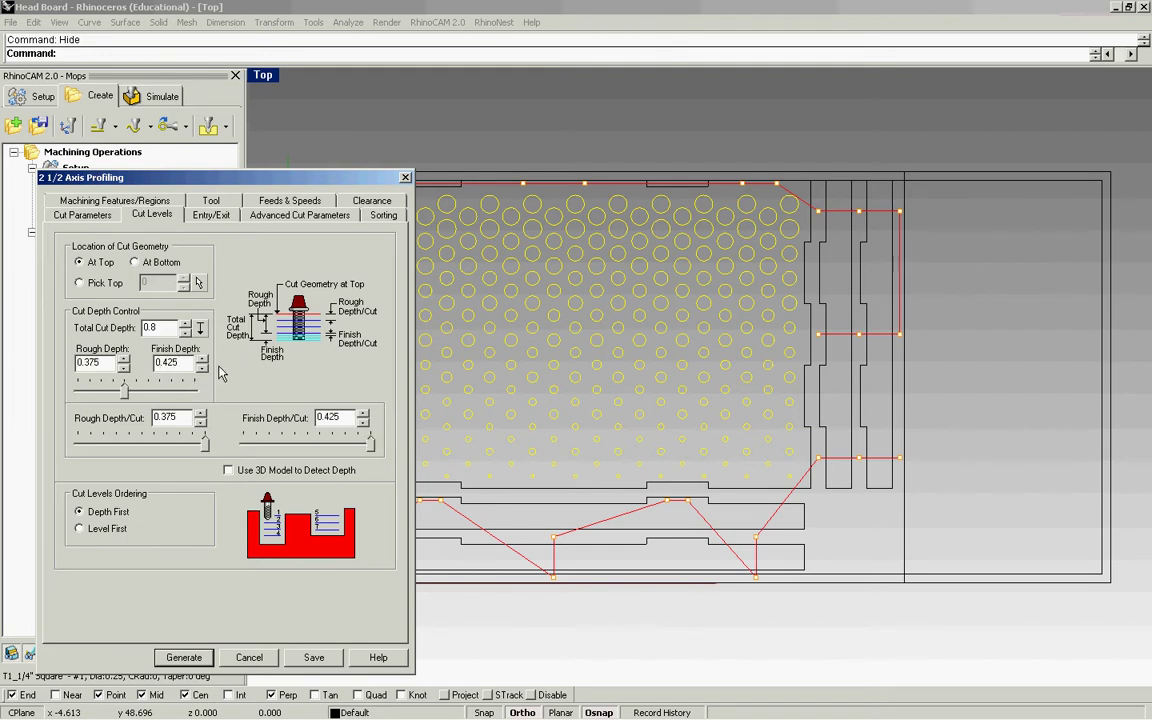
drag(370, 444, 310, 450)
mouse_move(307, 445)
mouse_down()
mouse_move(273, 453)
mouse_move(288, 453)
mouse_up()
Review the entry/exit and advanced cut settings, apply Minimum Distance Sort, and generate the circle profiling toolpath
click(195, 213)
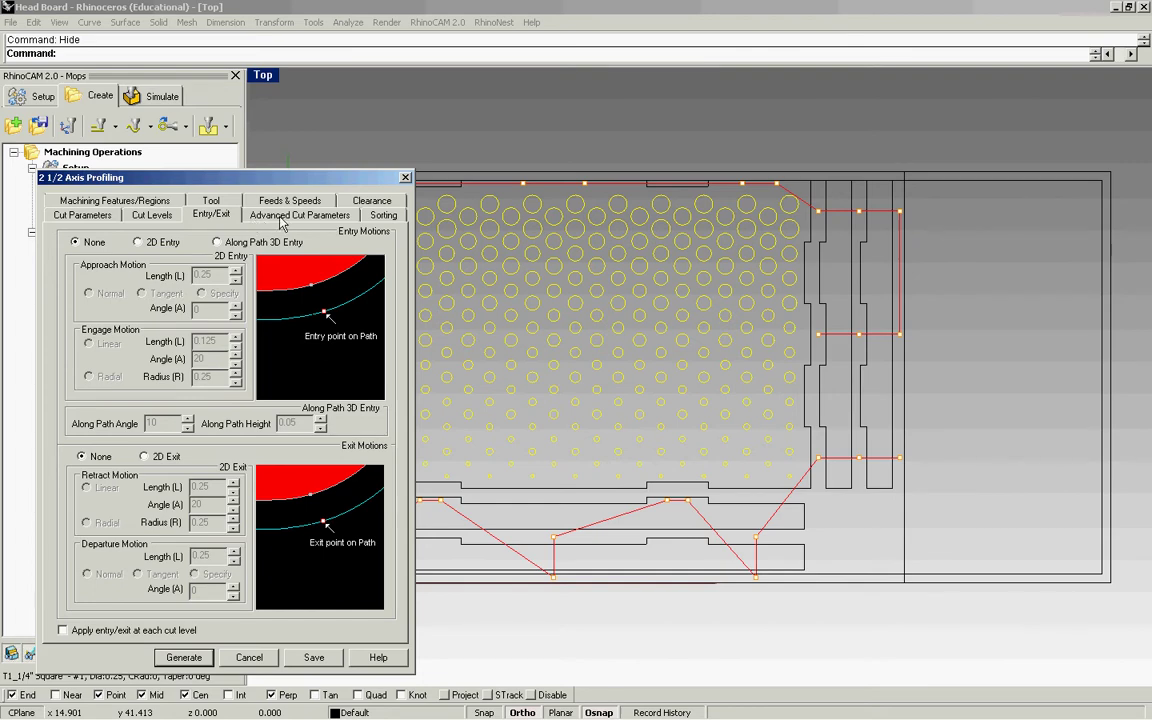
click(345, 222)
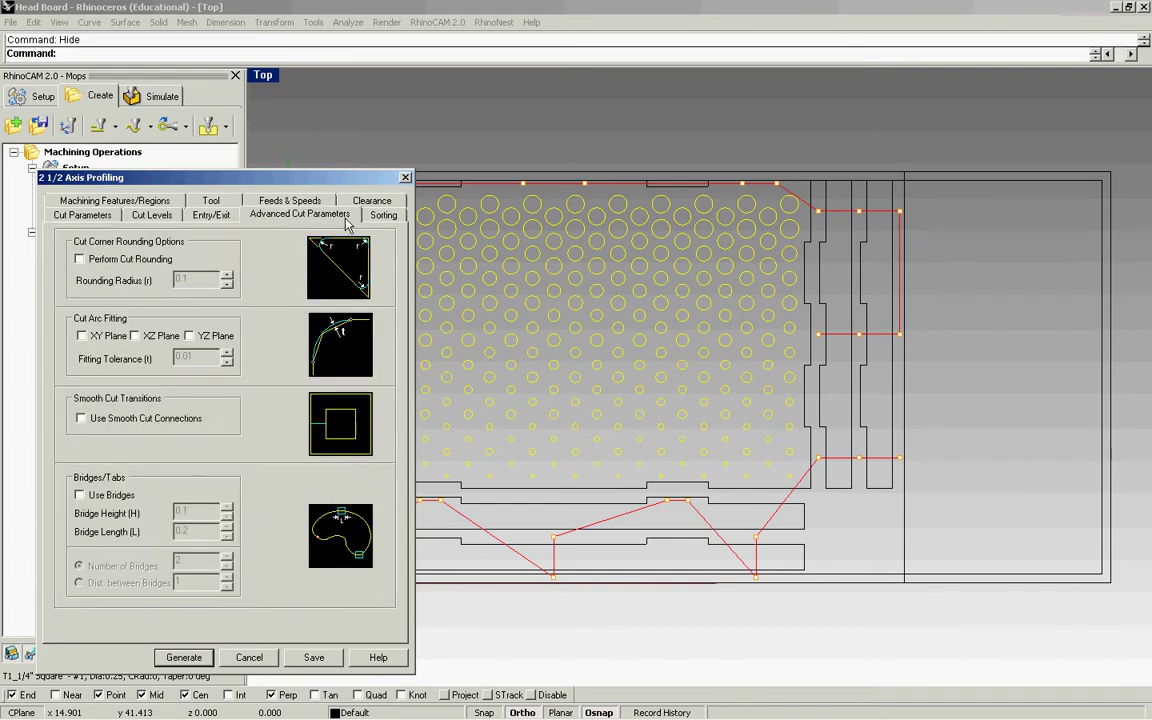
click(382, 218)
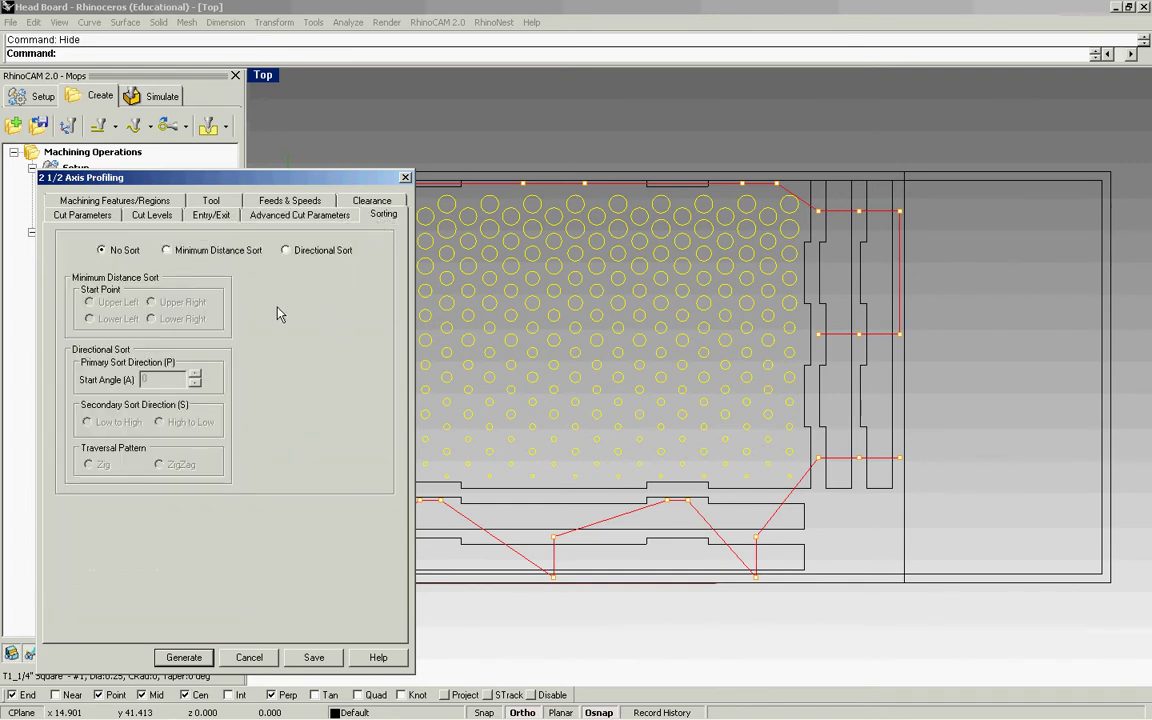
click(167, 250)
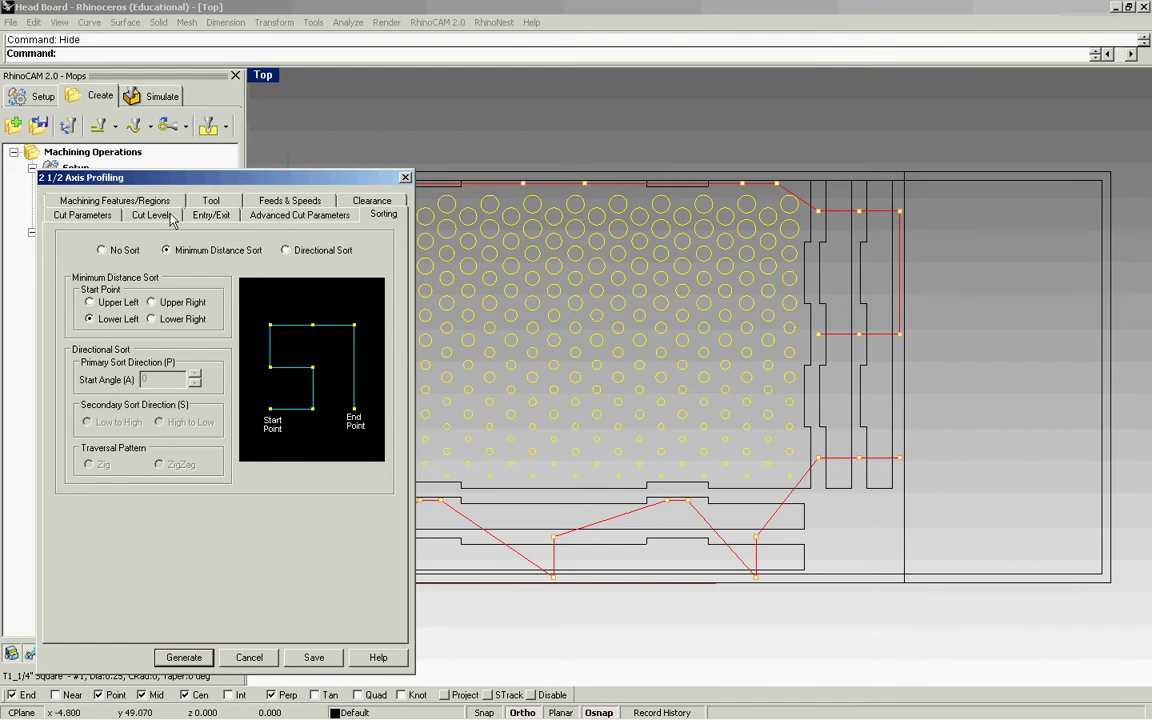
click(197, 660)
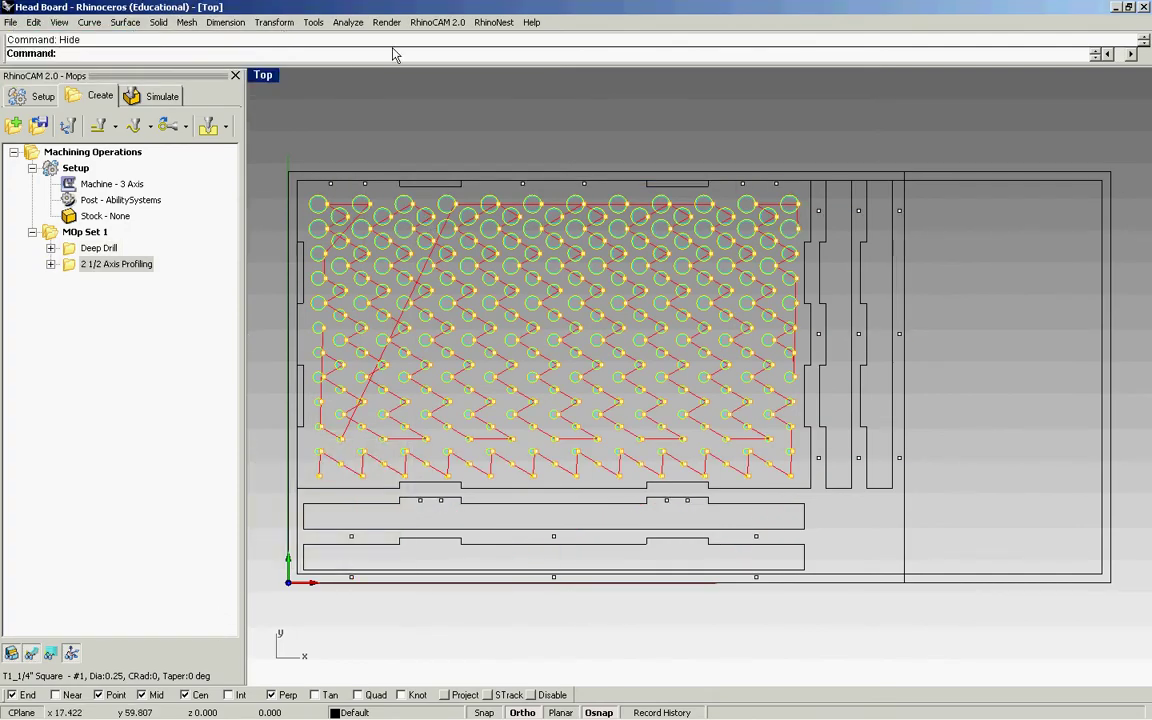
Inspect the circle toolpaths, and create a 2 1/2 Axis Profiling operation on the five part outlines and the sheet's vertical dividing line
scroll(315, 207, up, 5)
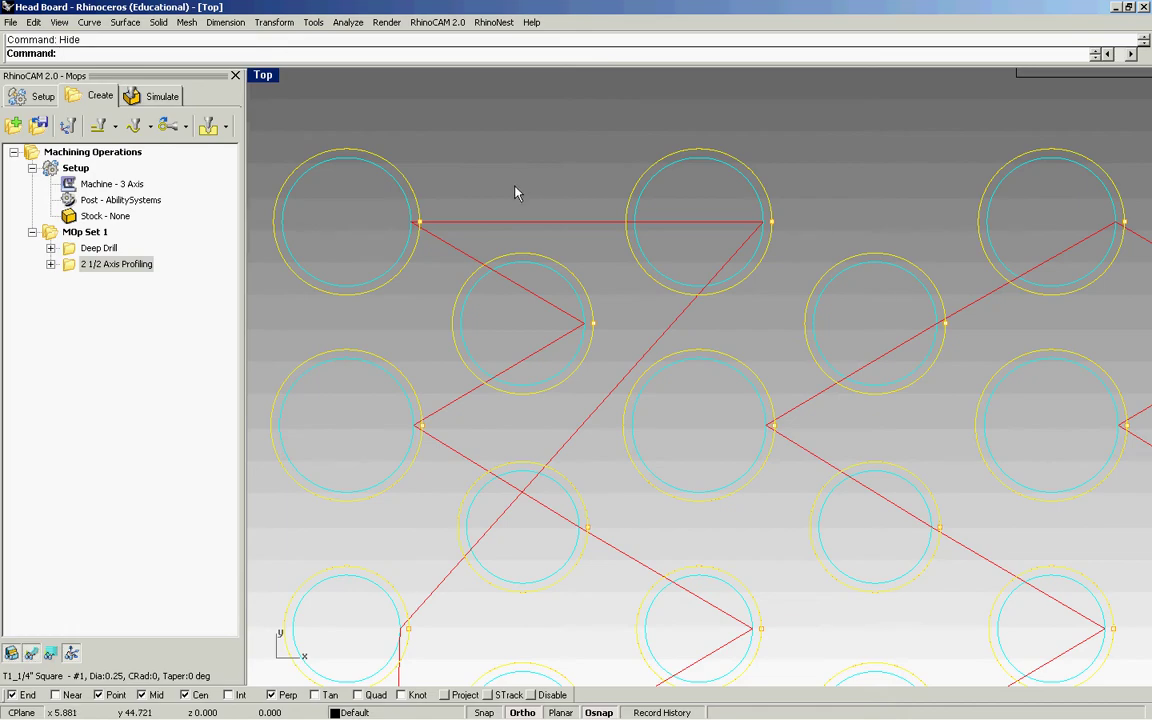
scroll(515, 193, down, 5)
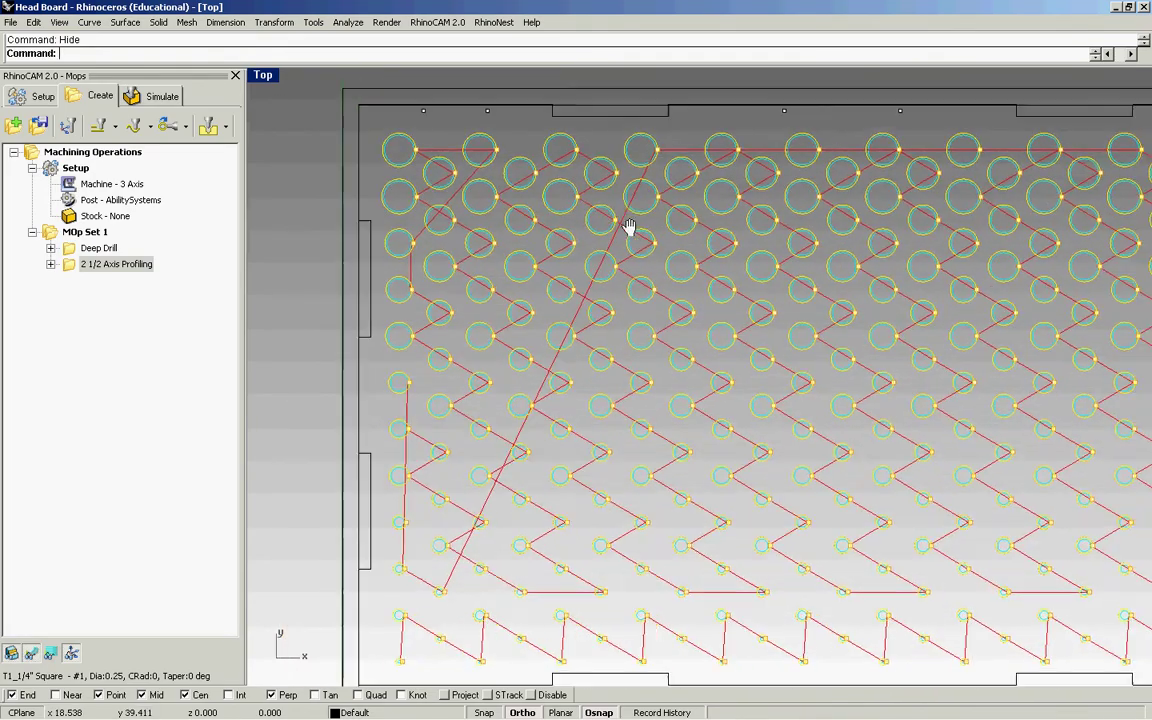
scroll(628, 227, down, 3)
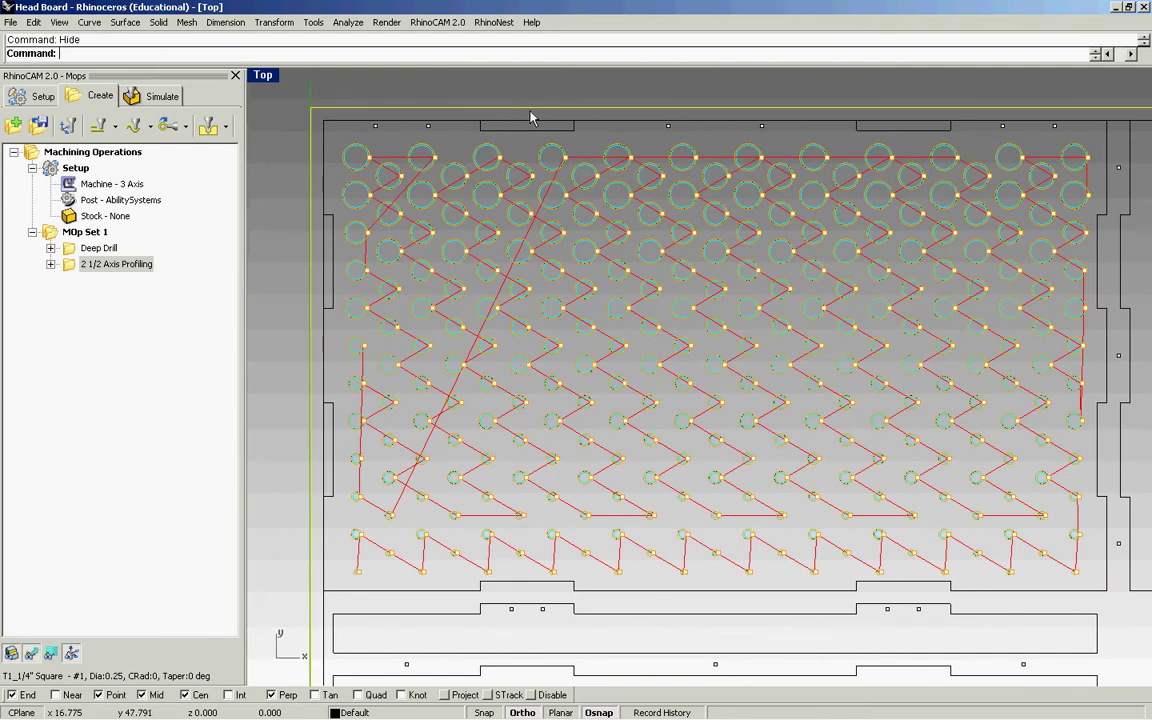
text(zs)
key(Return)
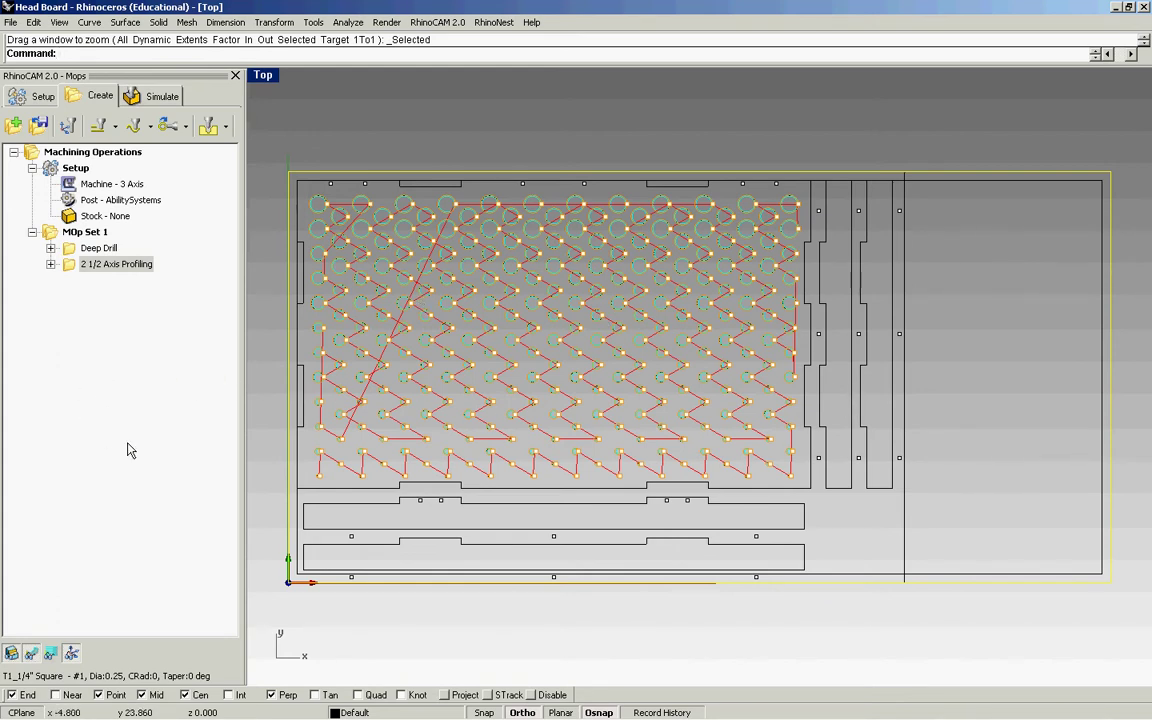
click(70, 311)
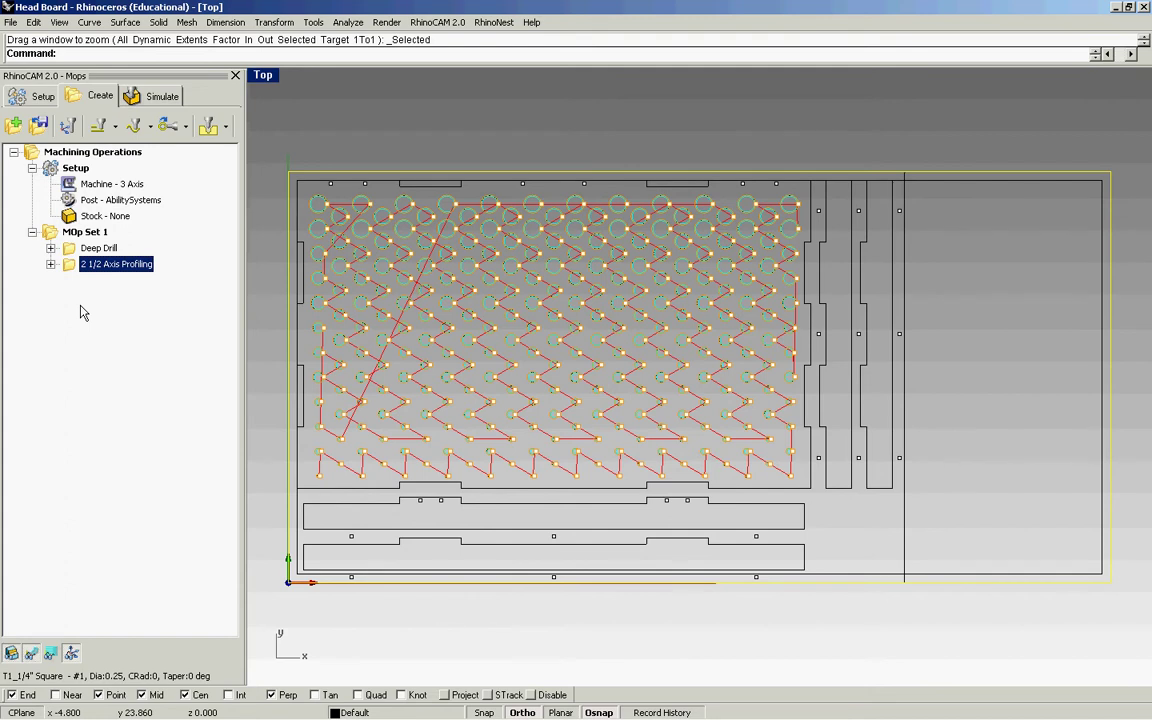
click(785, 518)
click(804, 512)
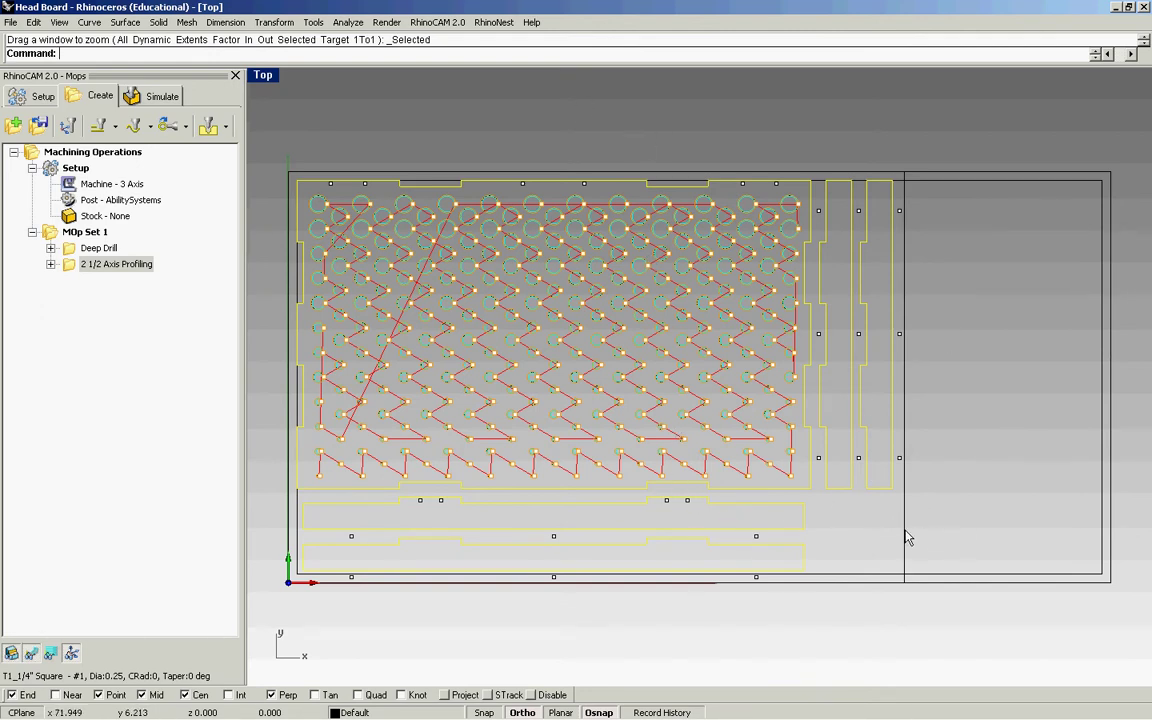
click(902, 216)
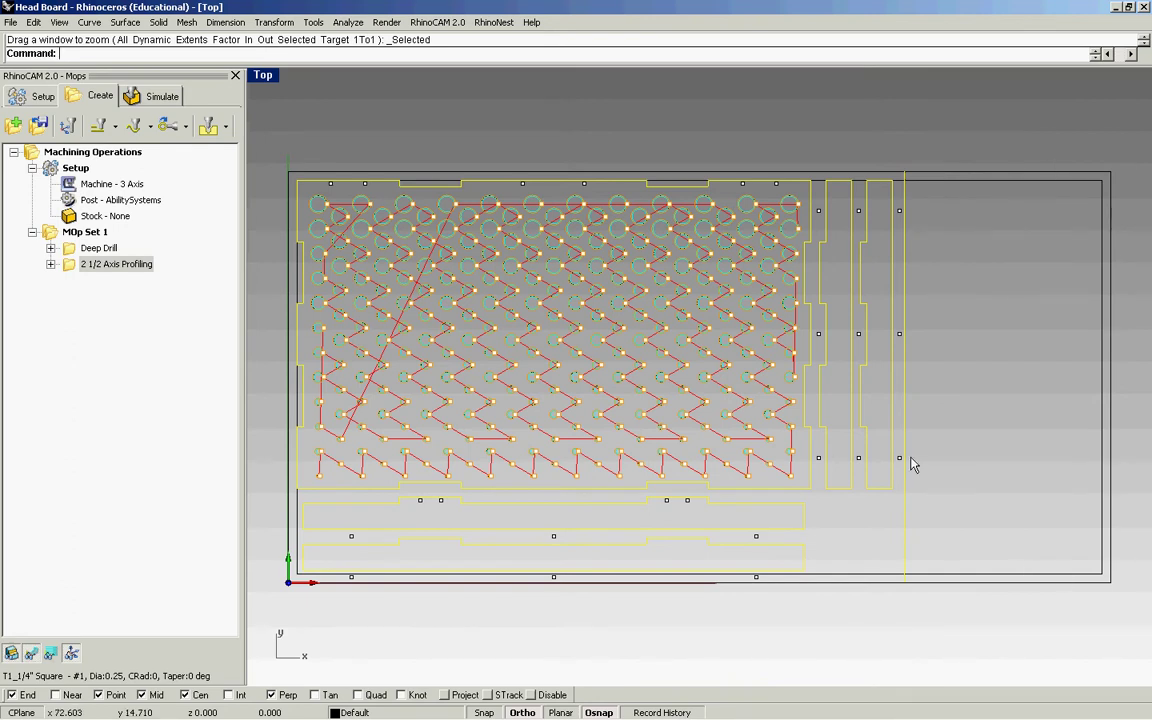
click(99, 125)
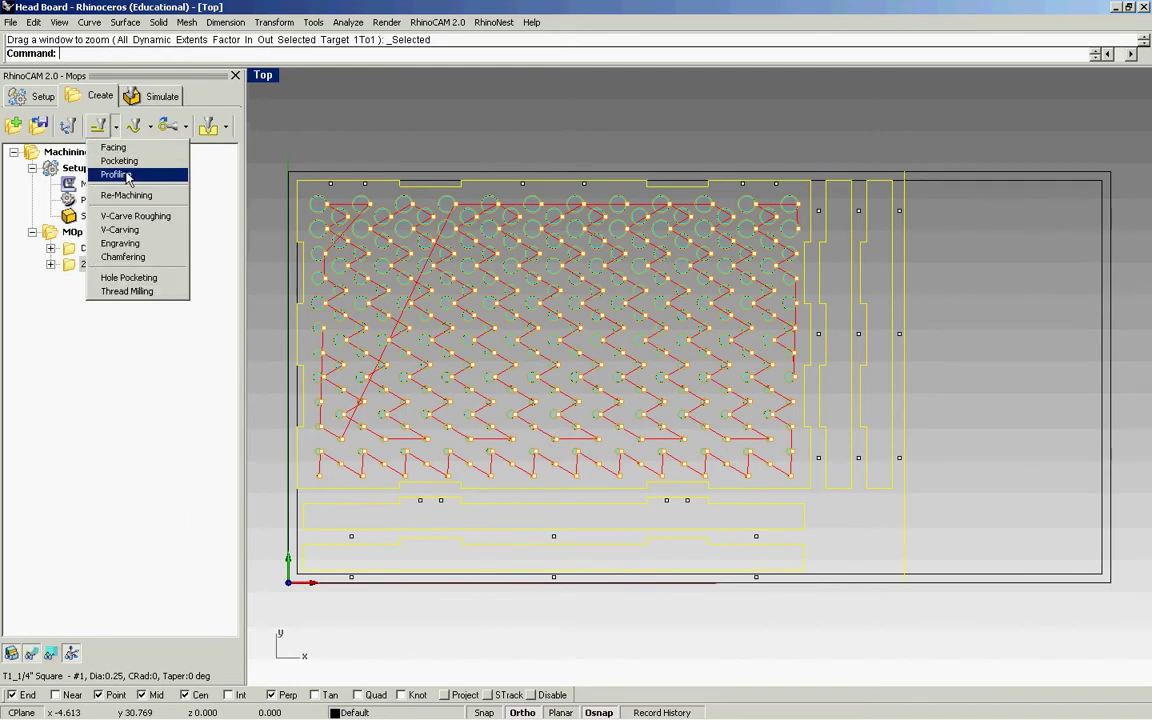
click(127, 178)
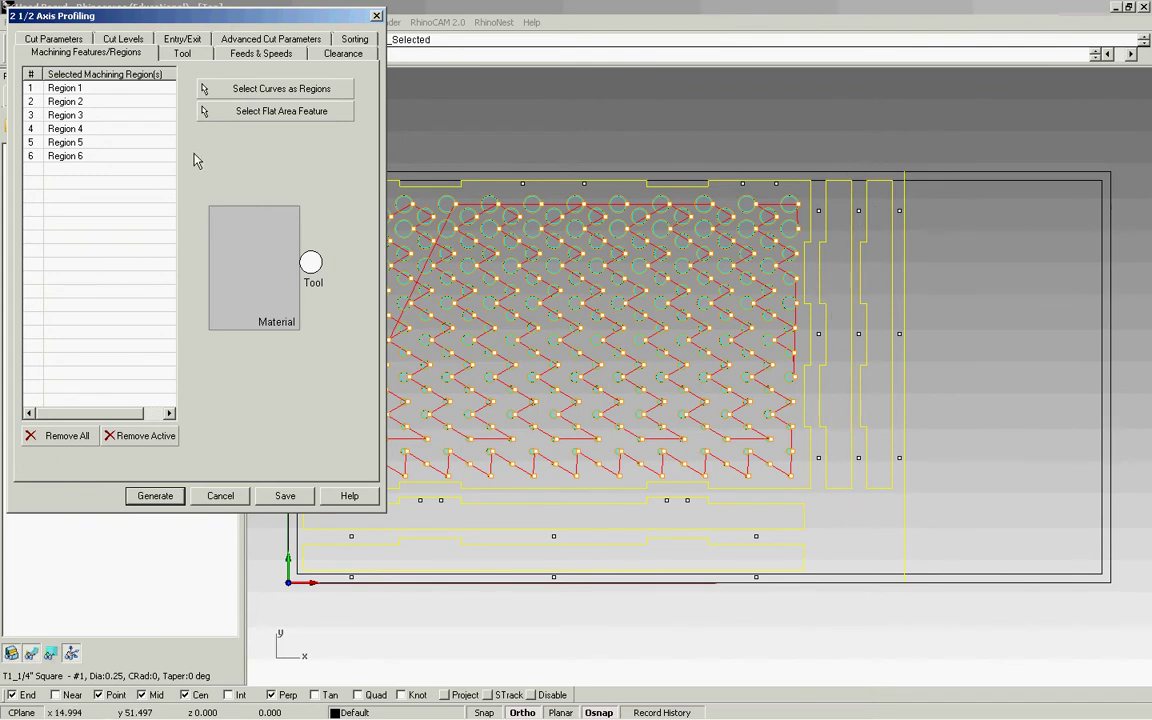
Assign the T1_1/4" Square Endmill to the outline profiling and review its feeds, speeds and clearance settings
click(178, 54)
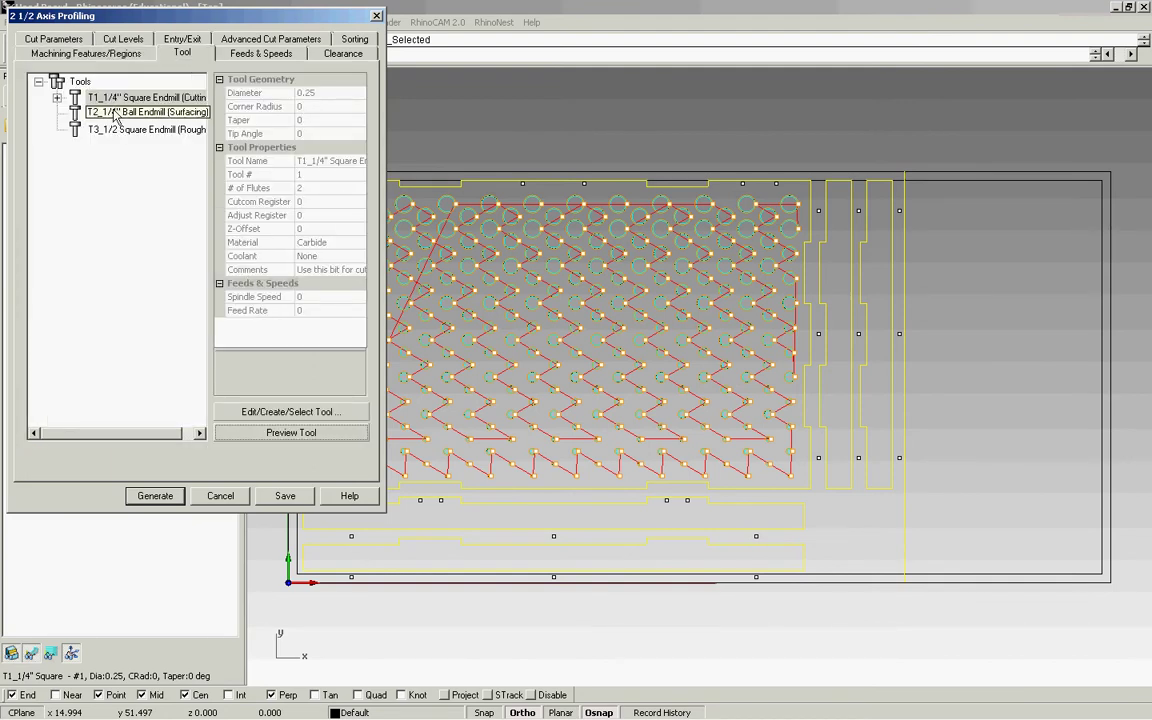
click(149, 129)
click(95, 96)
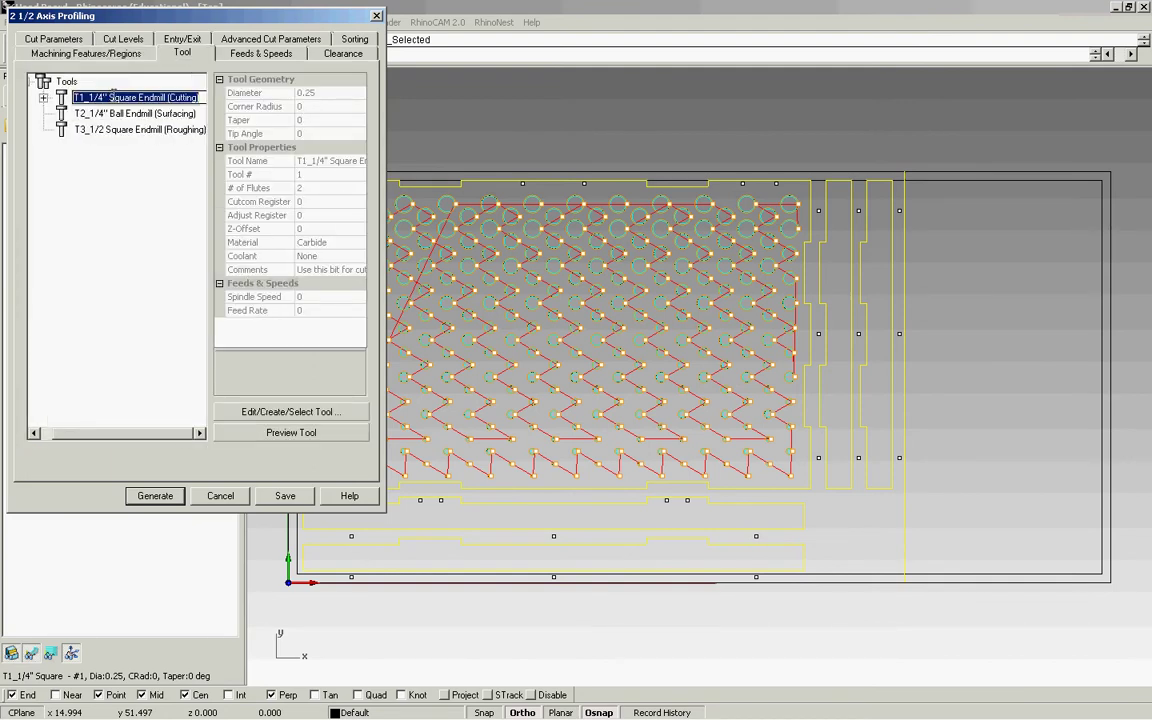
click(256, 54)
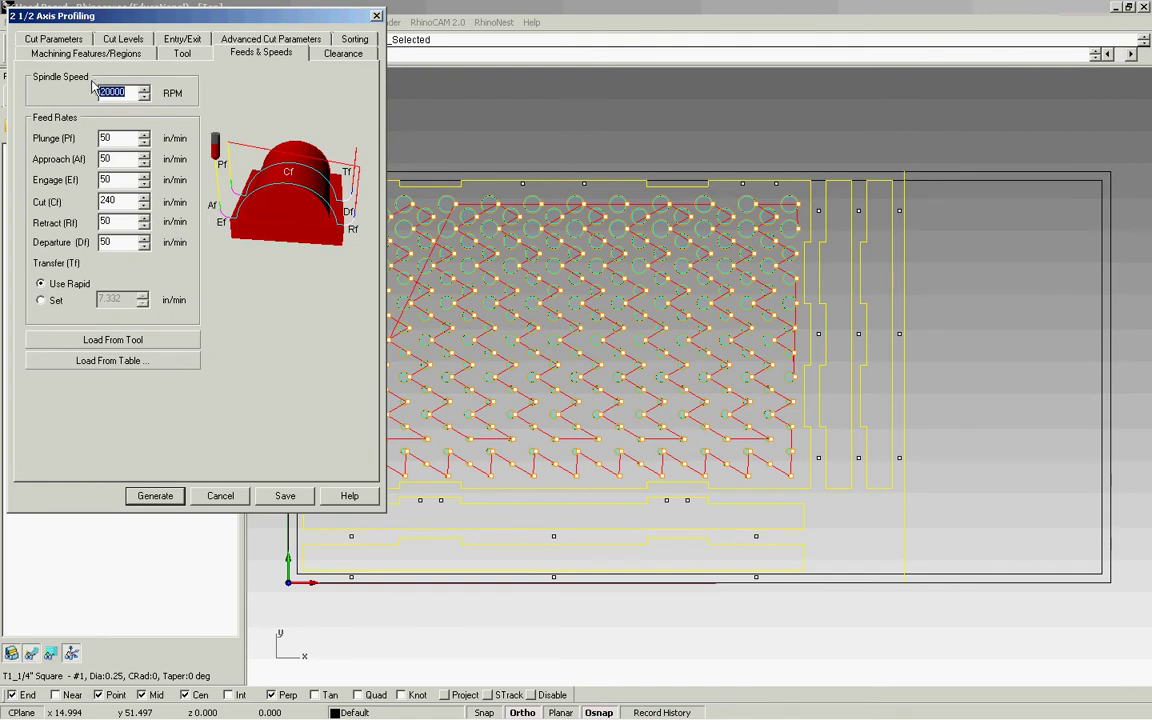
click(341, 56)
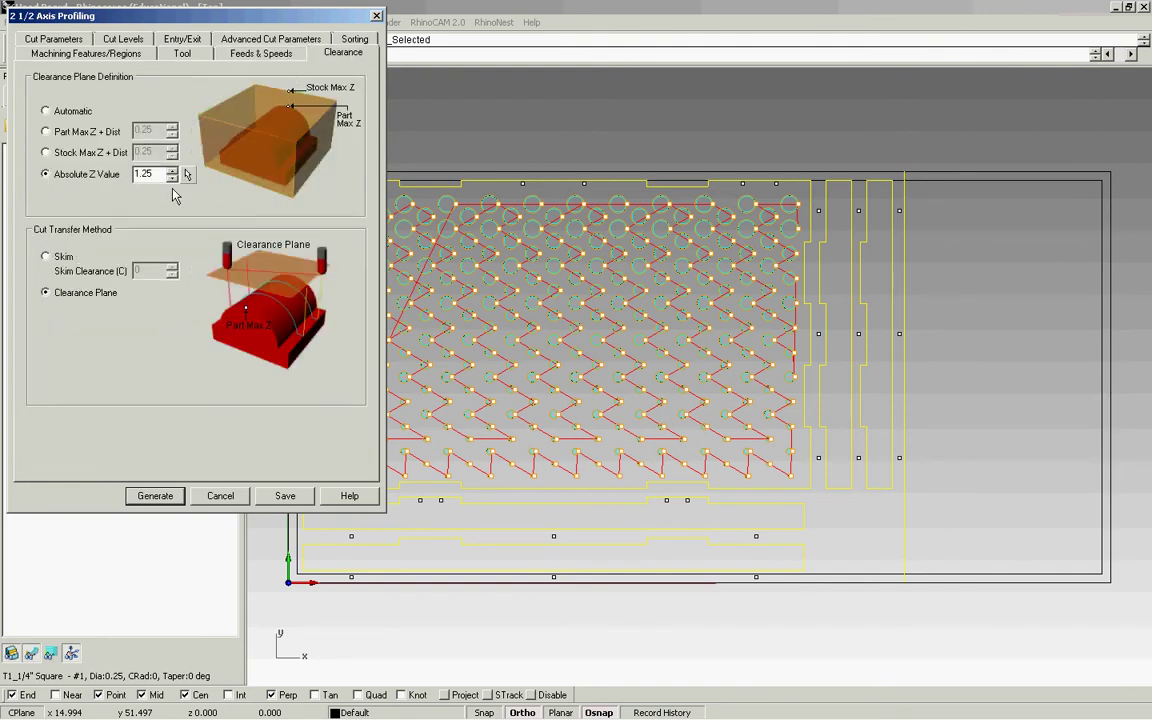
Set the outline profiling's cut parameters to use Outside for closed curves
click(63, 40)
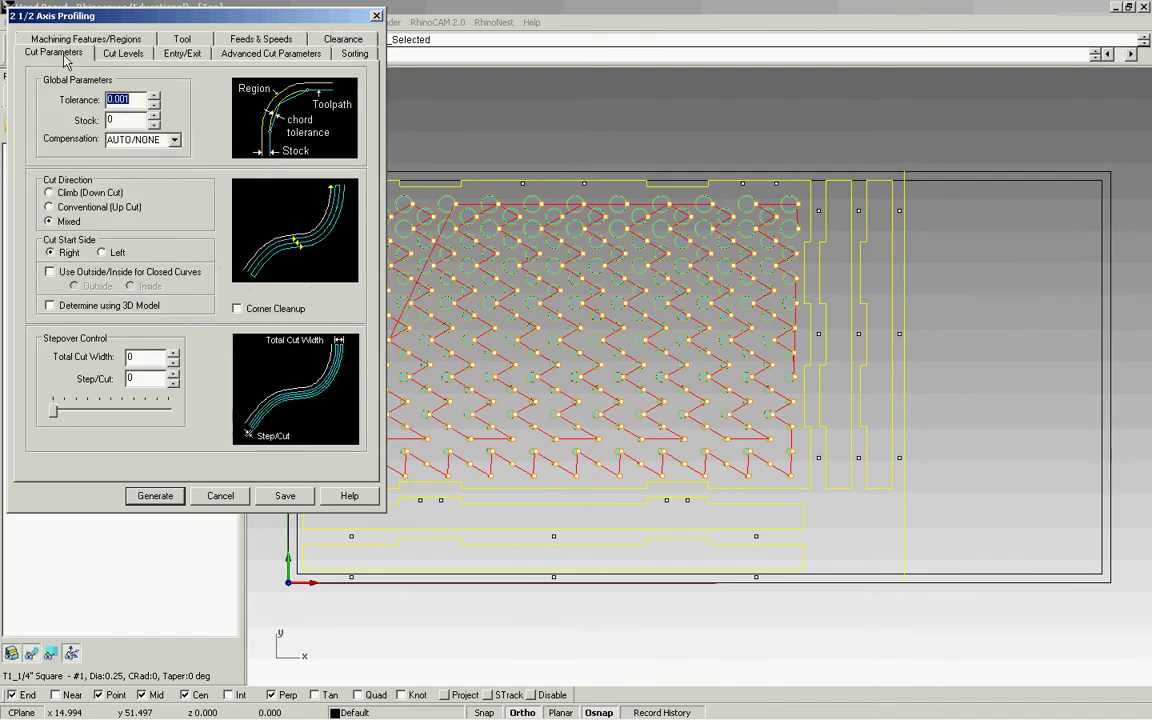
drag(105, 17, 172, 93)
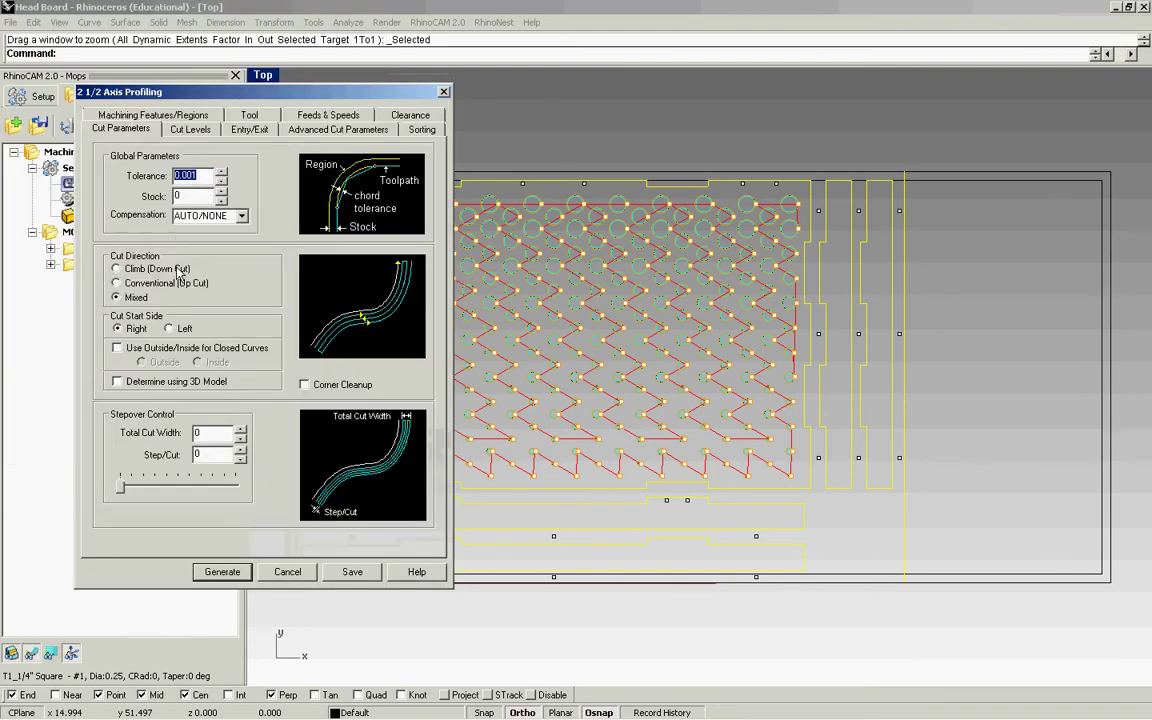
click(117, 348)
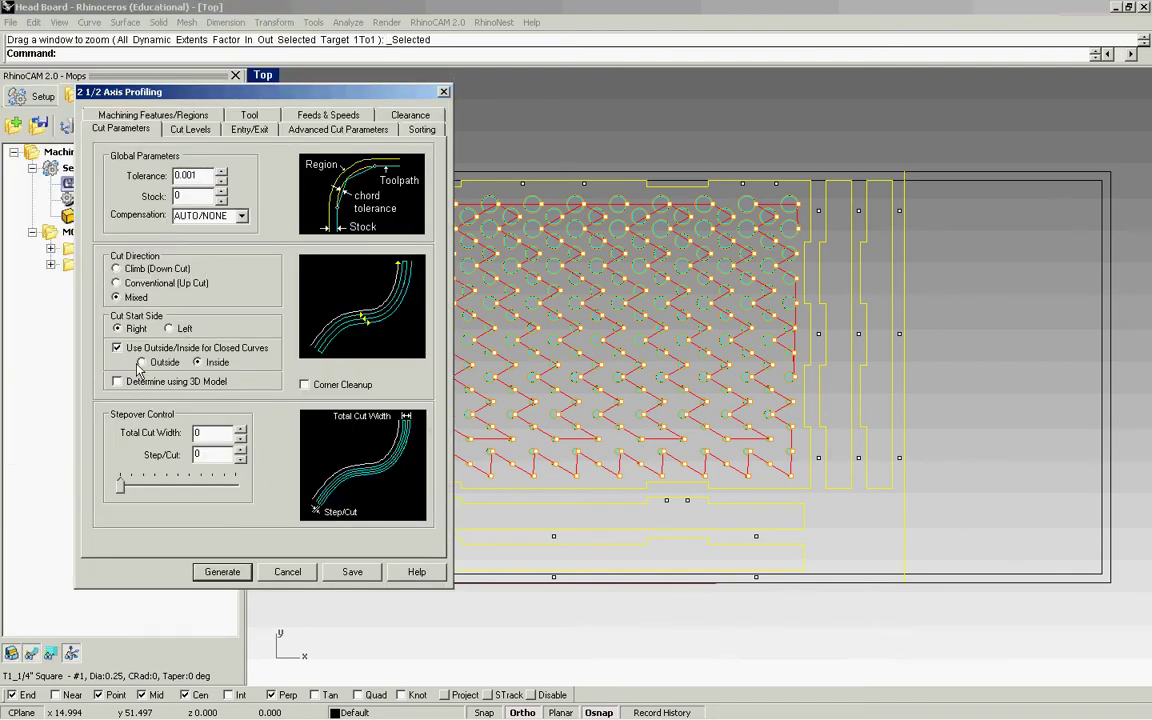
click(141, 362)
Set the total cut depth to 0.8, with rough depth 0.375, finish depth 0.425 and finish depth per cut 0.1275
click(206, 131)
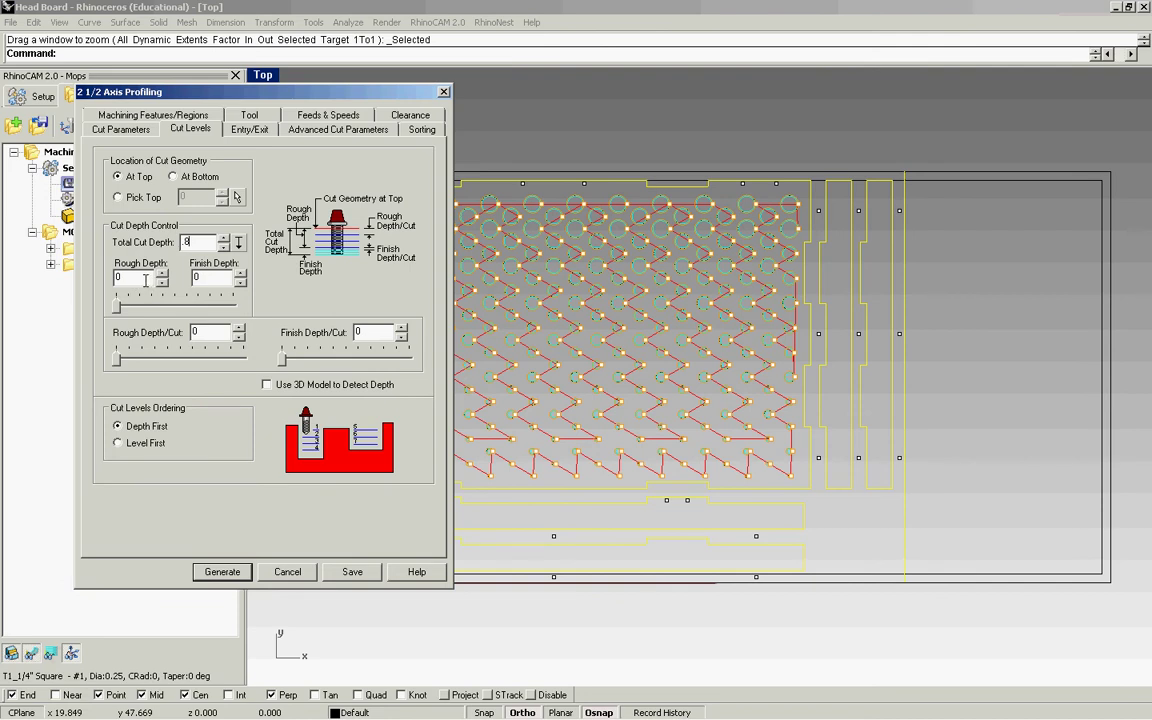
click(135, 277)
drag(147, 280, 114, 271)
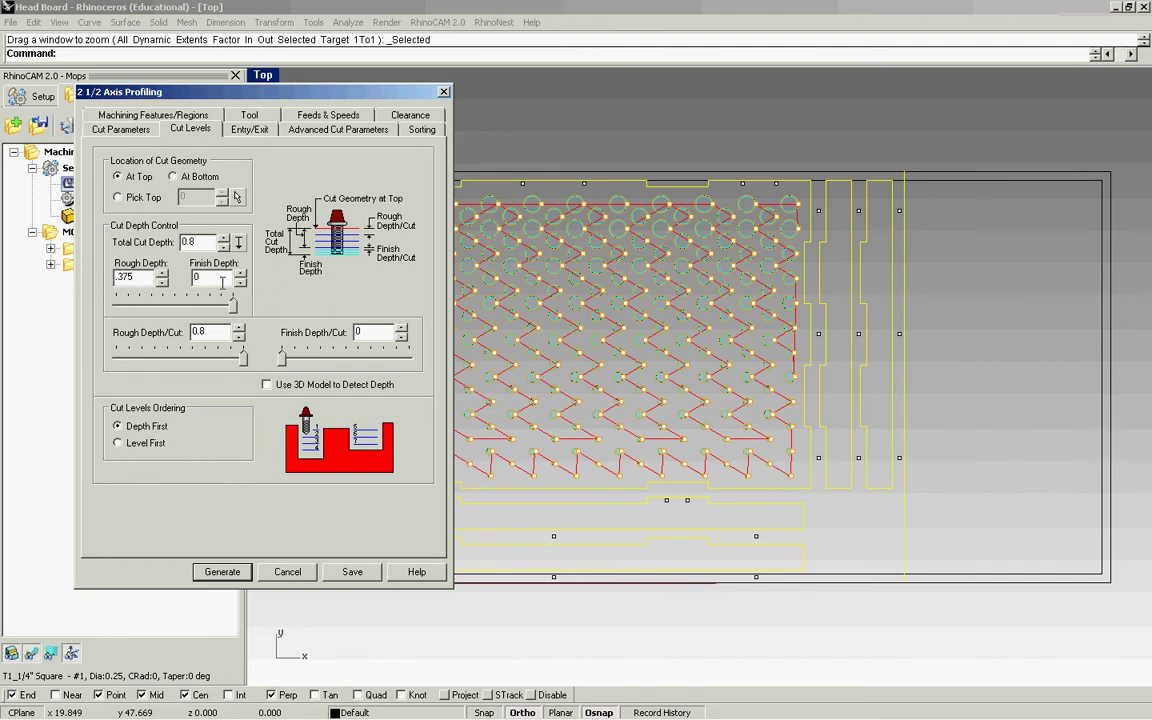
click(222, 280)
drag(409, 358, 324, 366)
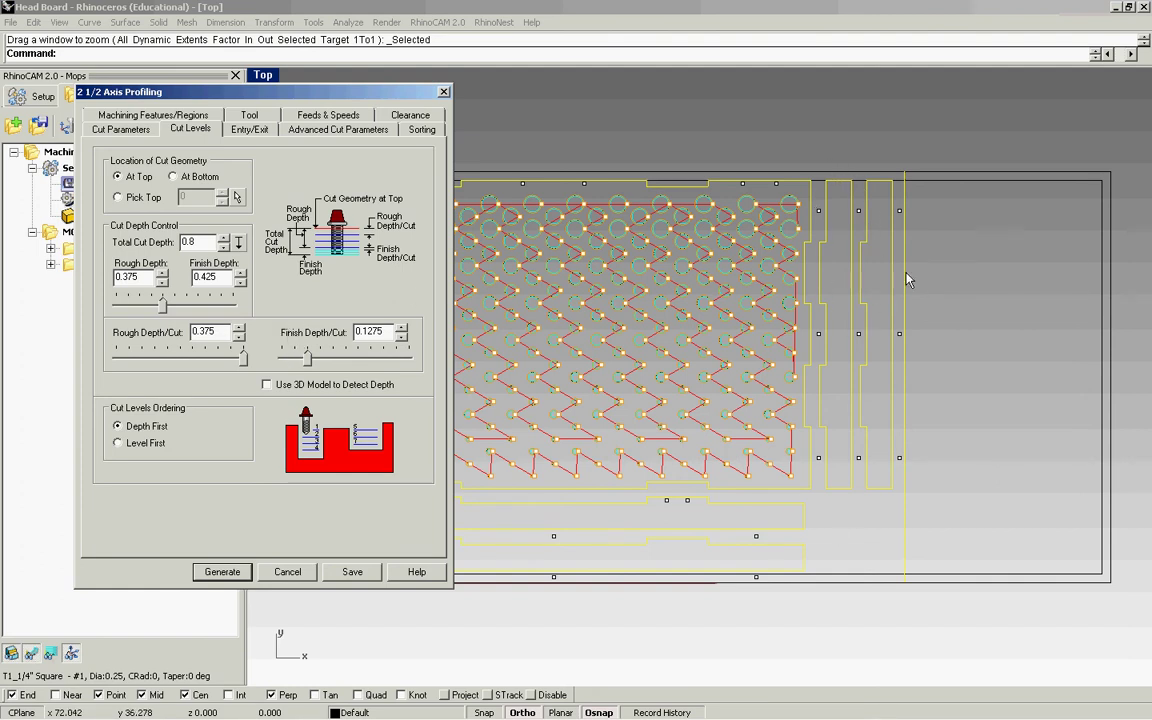
Review the outline profiling's entry/exit and advanced cut settings, apply Minimum Distance Sort, and generate the toolpath
click(249, 134)
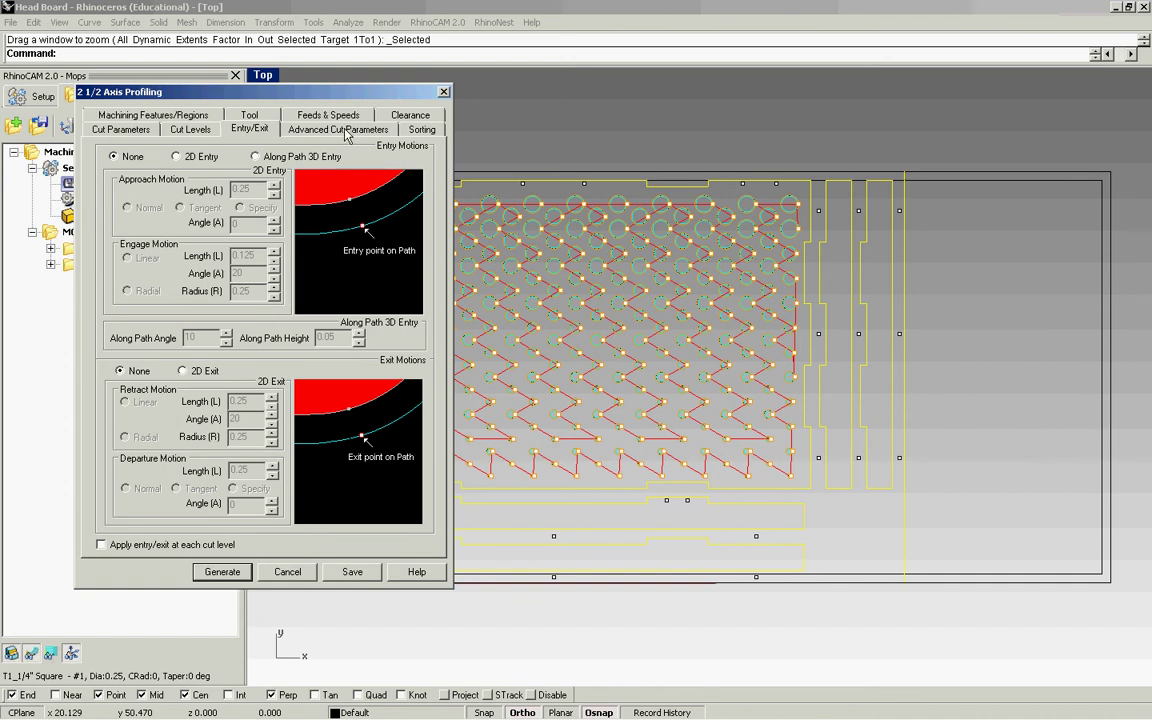
click(333, 133)
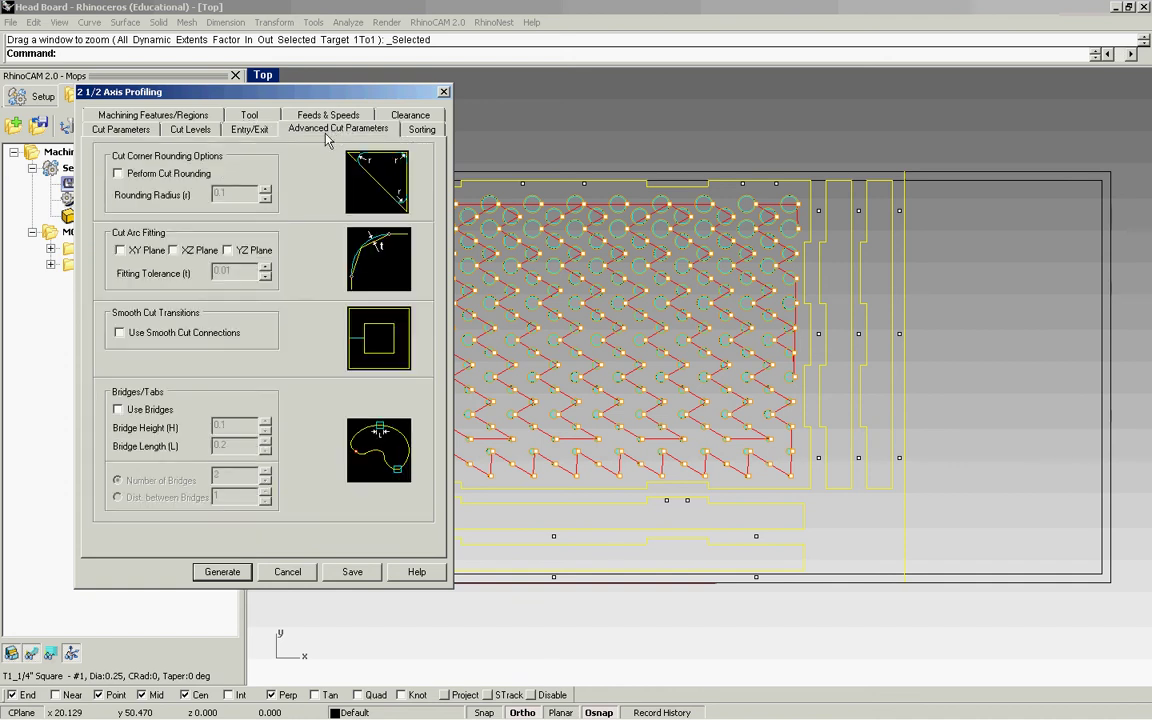
click(422, 130)
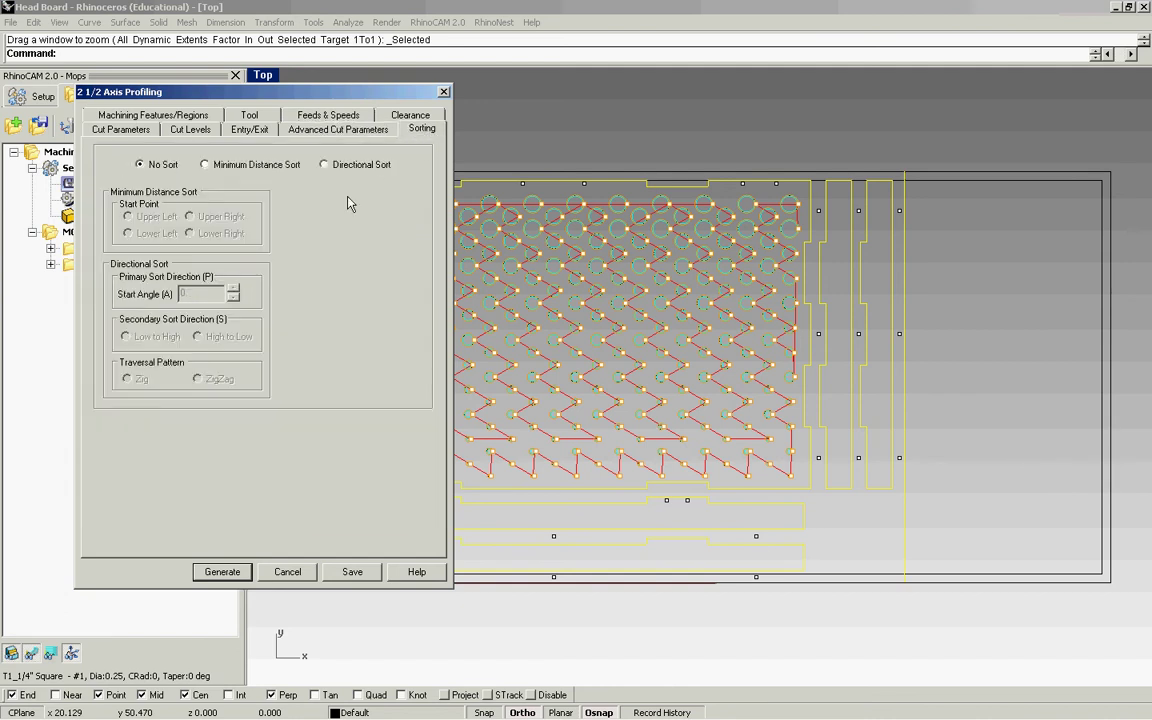
click(204, 164)
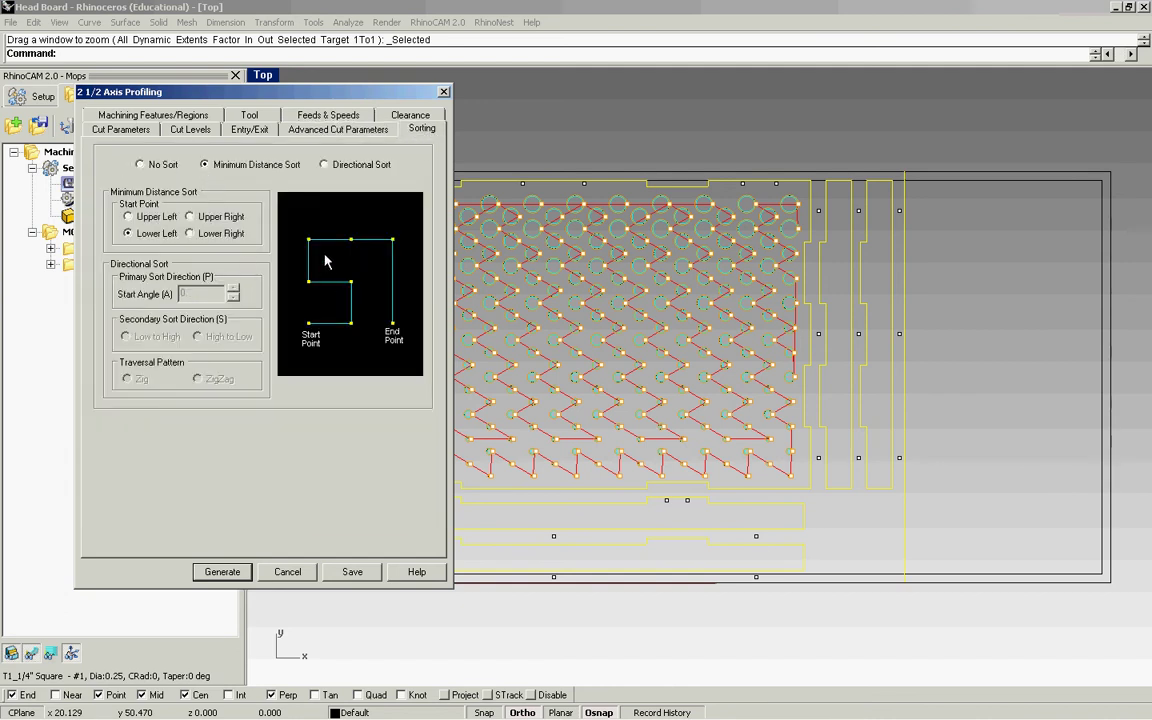
click(229, 574)
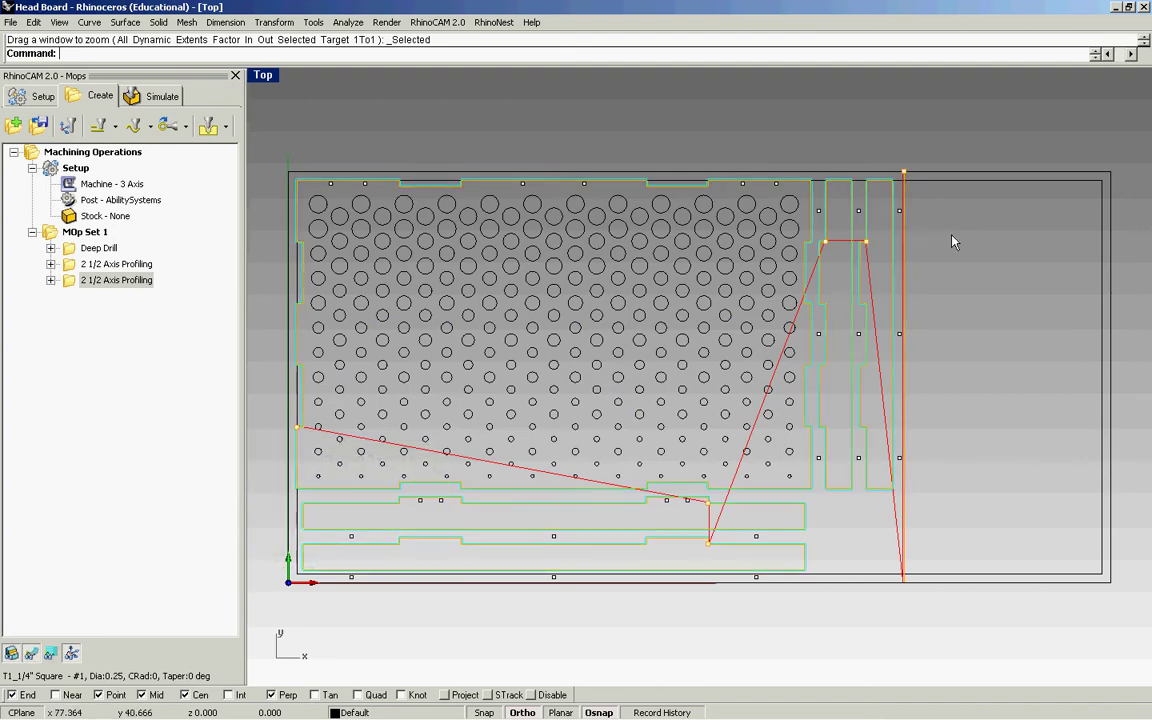
Check which side of the vertical dividing line the toolpath runs on, and reverse the line's direction with Flip
scroll(896, 183, up, 5)
scroll(720, 190, up, 3)
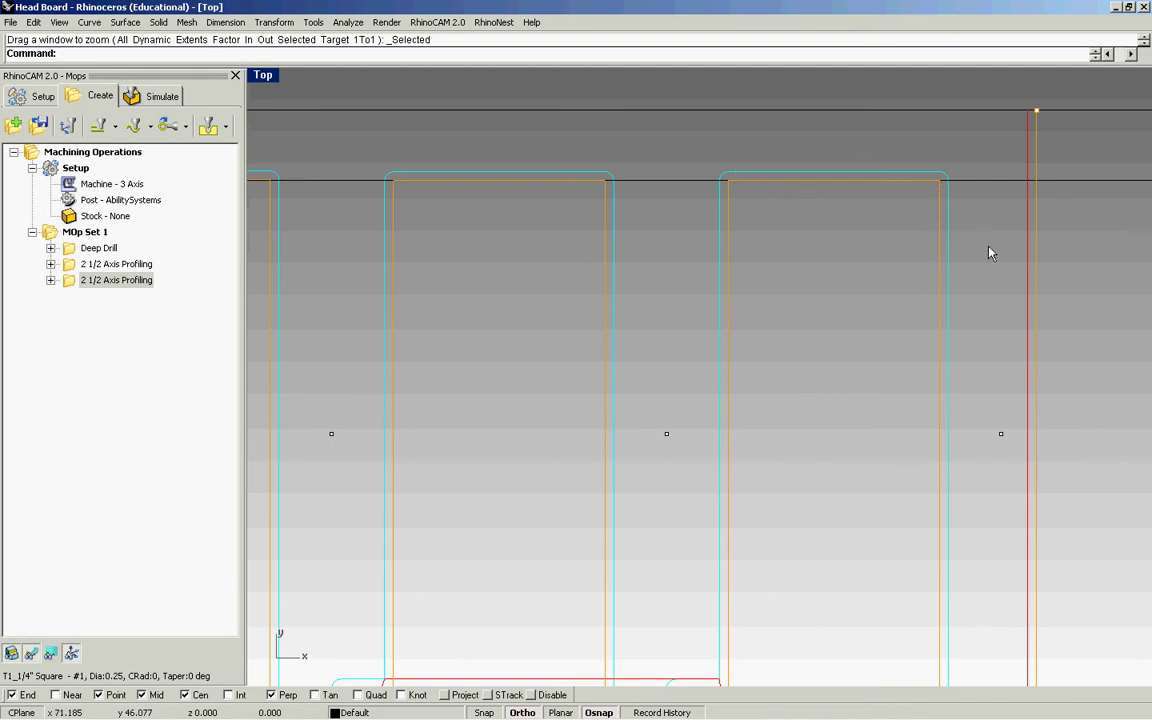
scroll(988, 253, down, 2)
scroll(978, 269, up, 1)
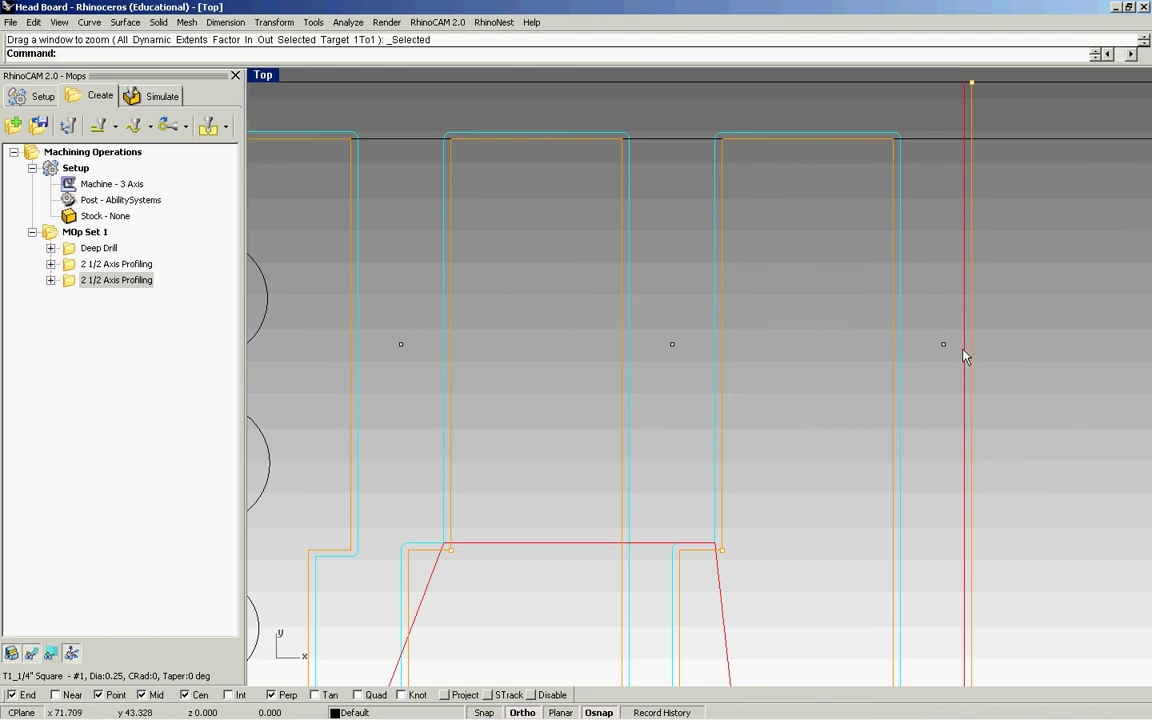
scroll(769, 206, down, 5)
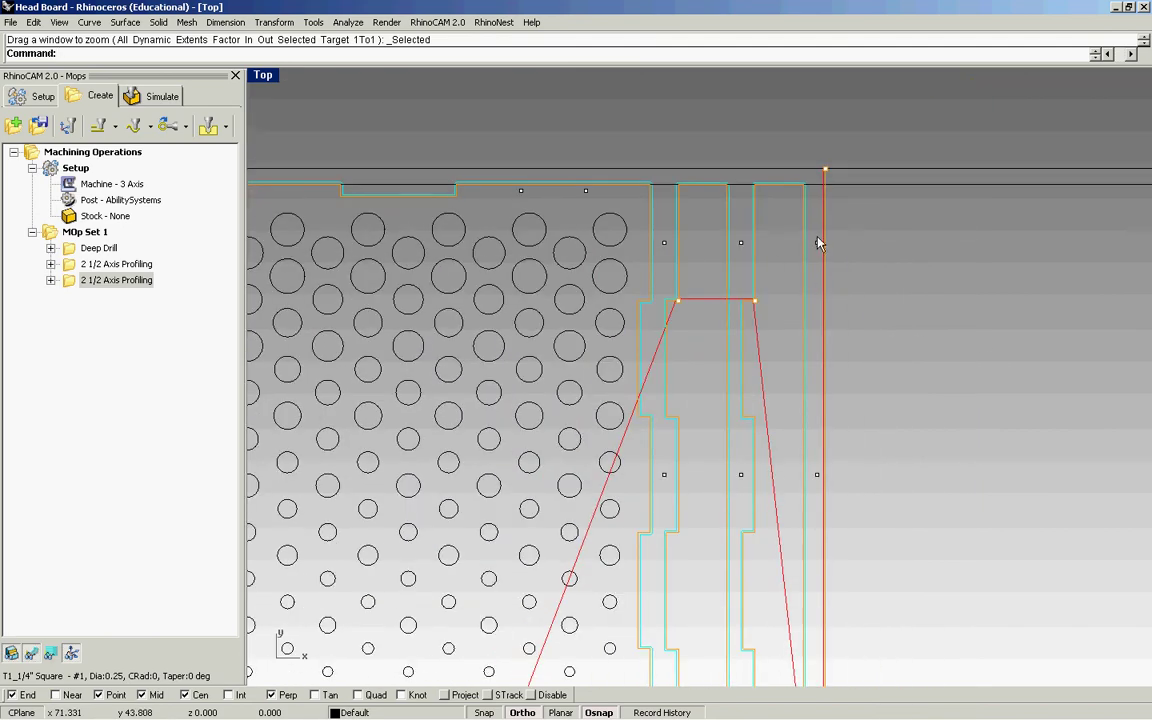
scroll(815, 185, up, 5)
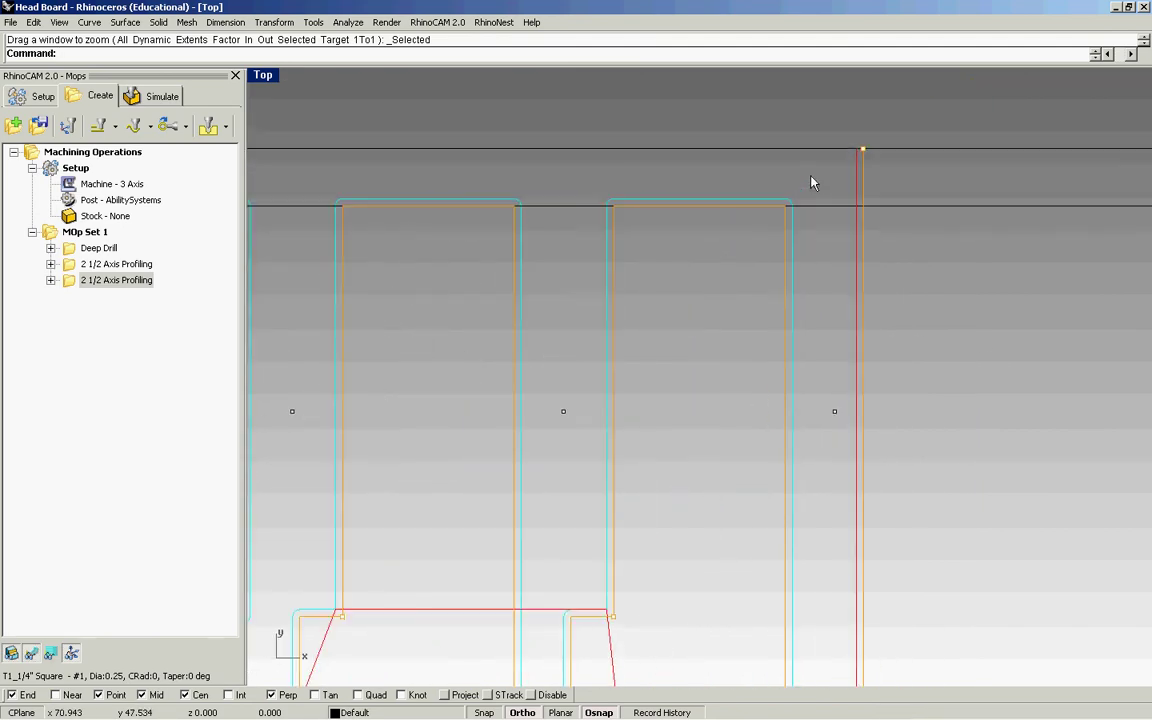
click(876, 189)
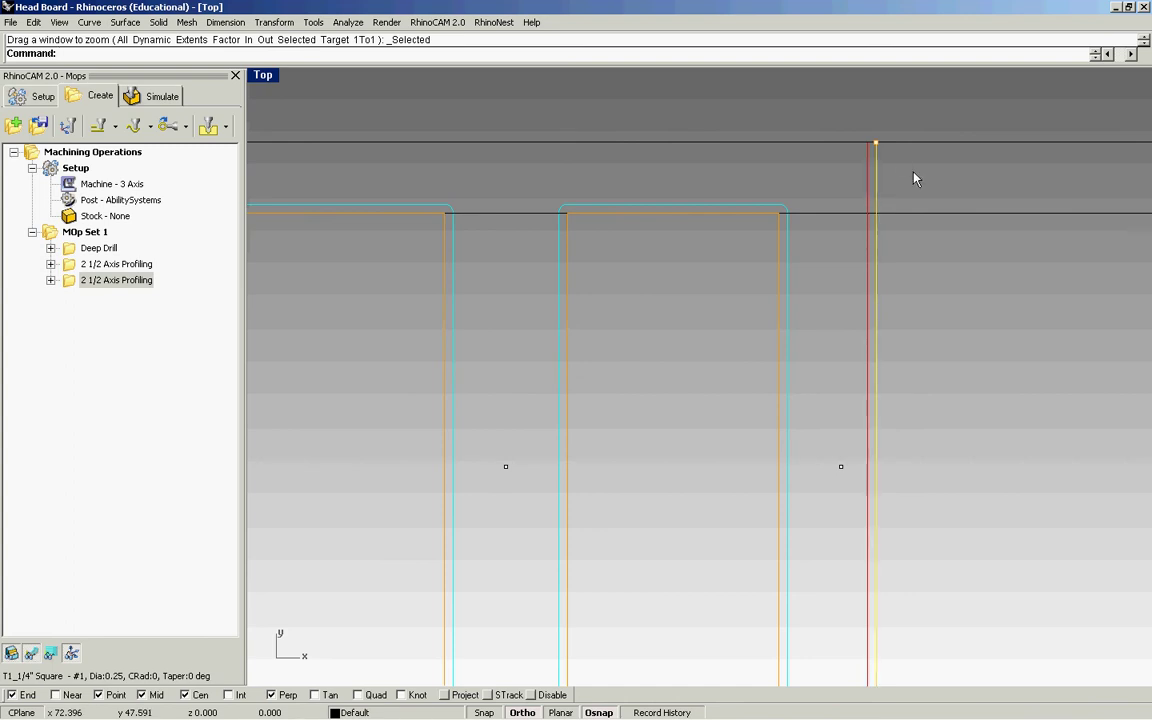
text(Flip)
key(Return)
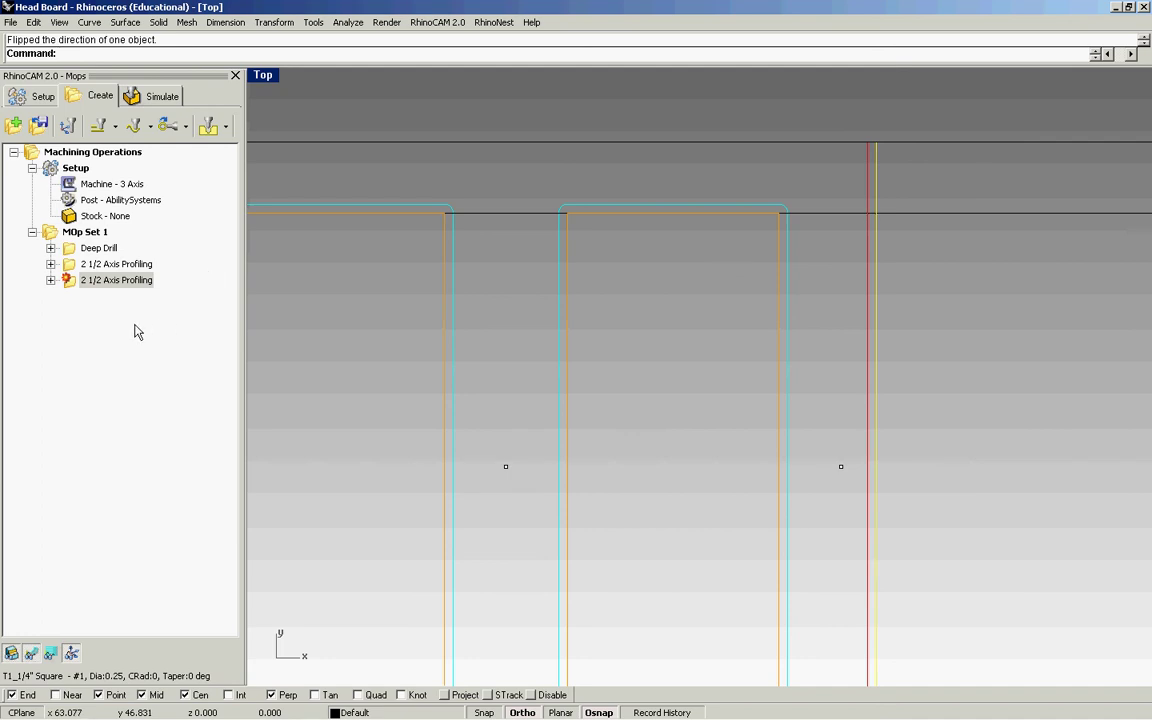
Regenerate the outline 2 1/2 Axis Profiling operation and inspect its toolpaths across the whole sheet
click(72, 288)
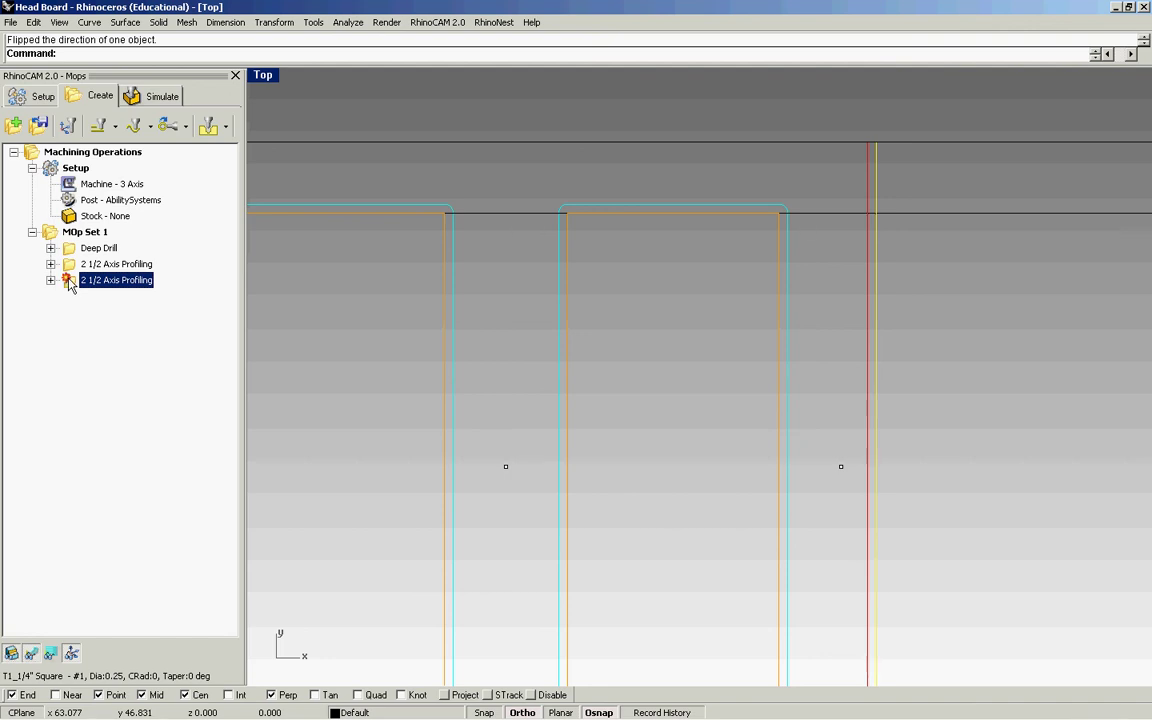
right_click(70, 284)
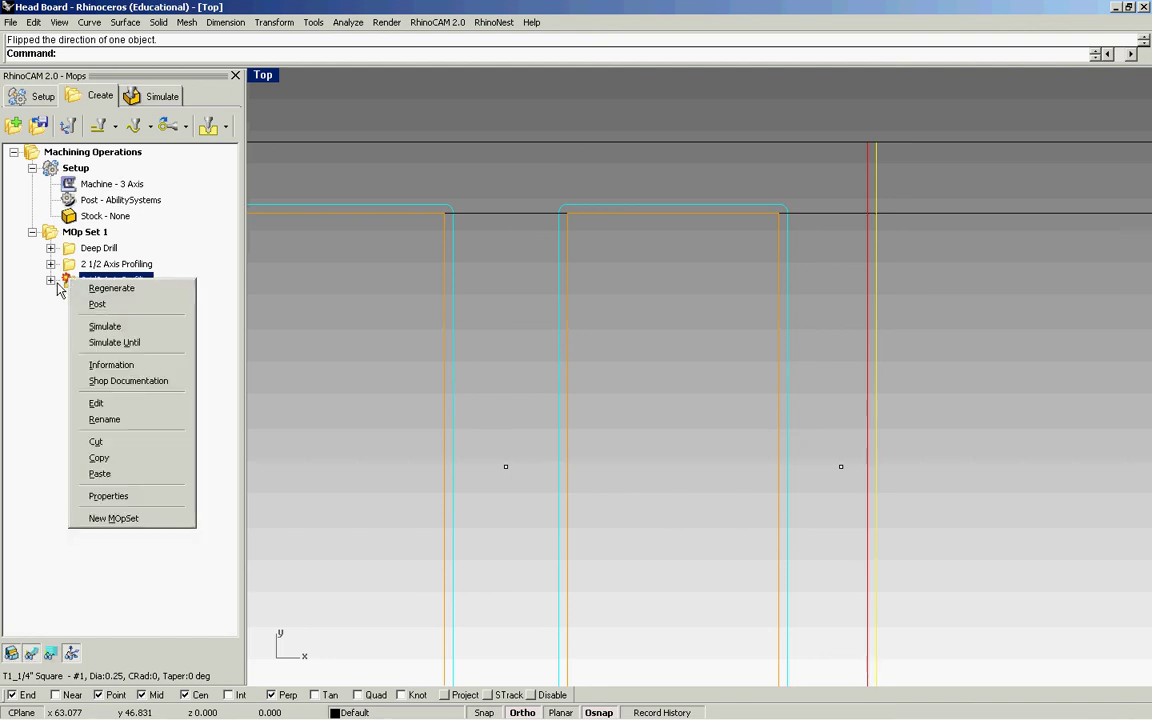
click(112, 289)
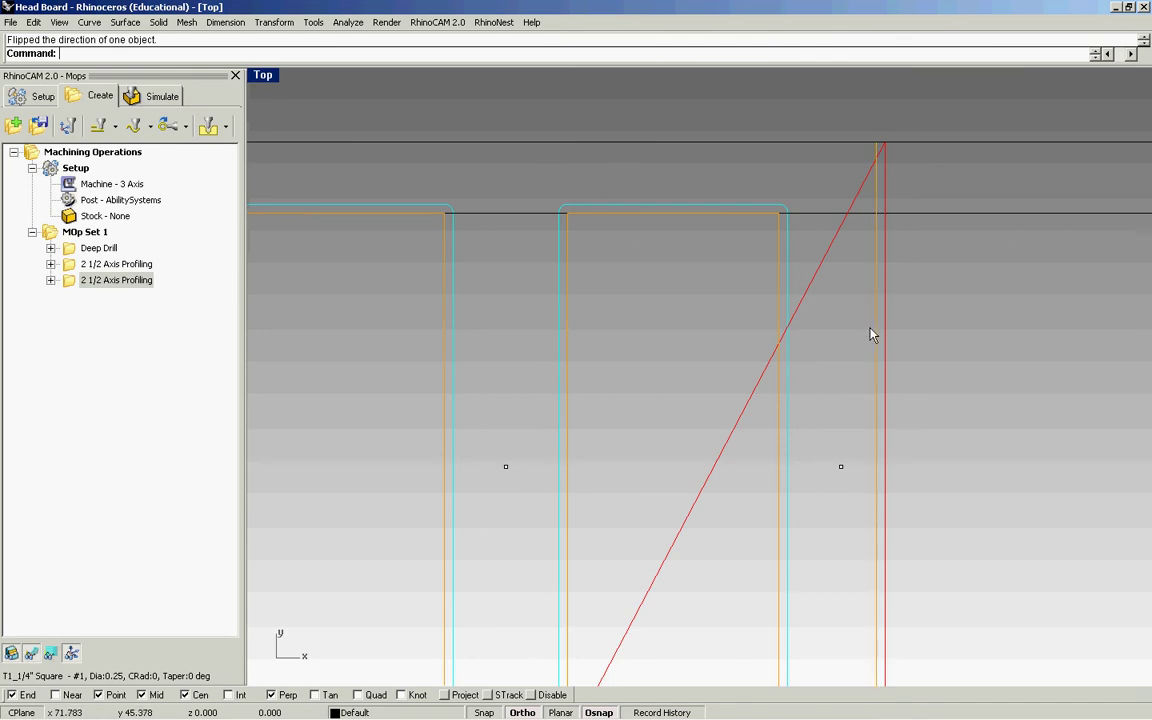
scroll(872, 302, down, 3)
scroll(882, 311, down, 5)
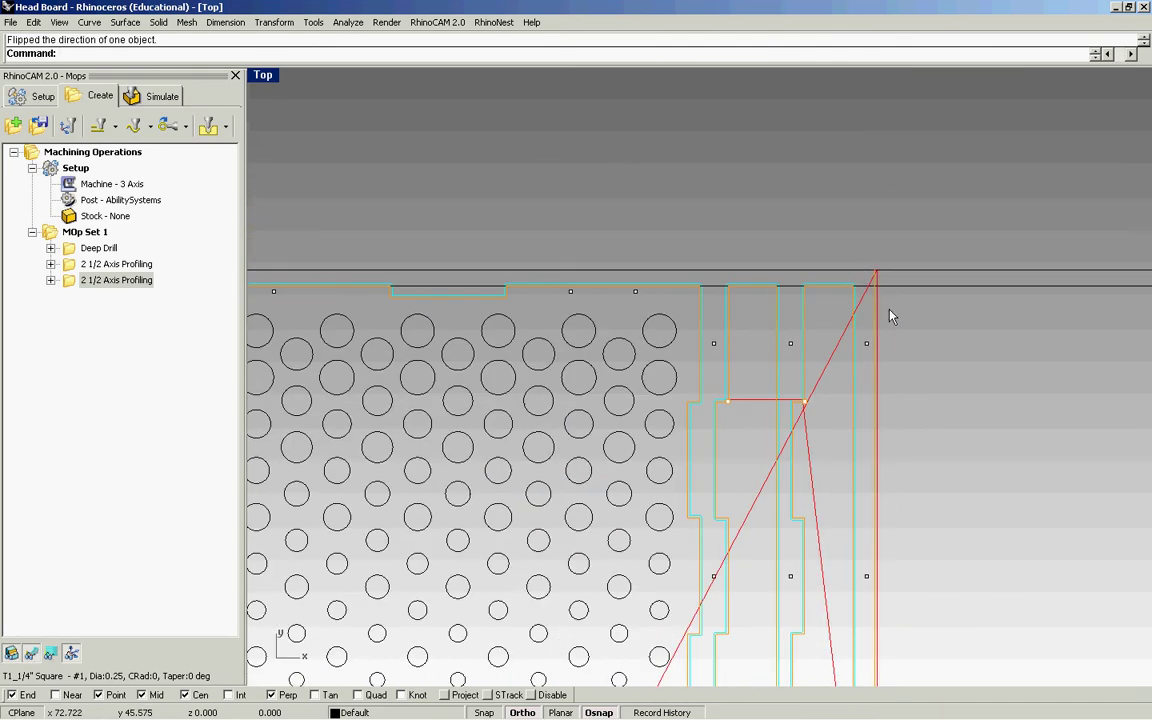
right_drag(912, 348, 928, 224)
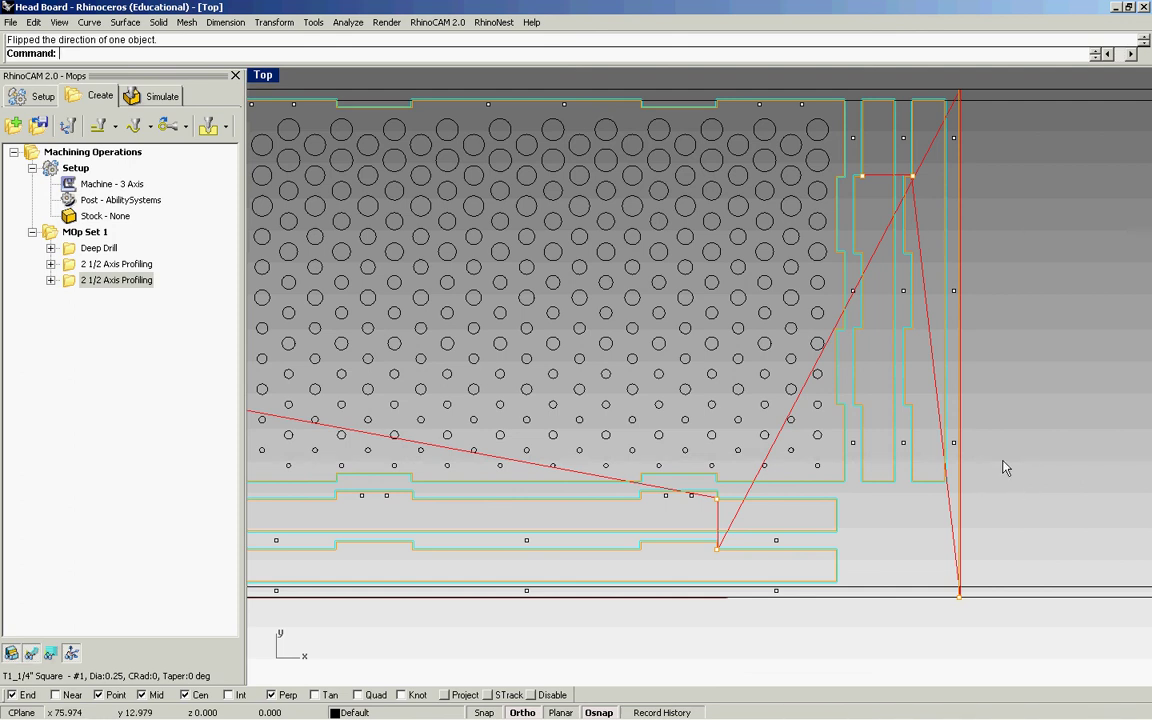
scroll(990, 490, down, 2)
right_drag(996, 483, 931, 483)
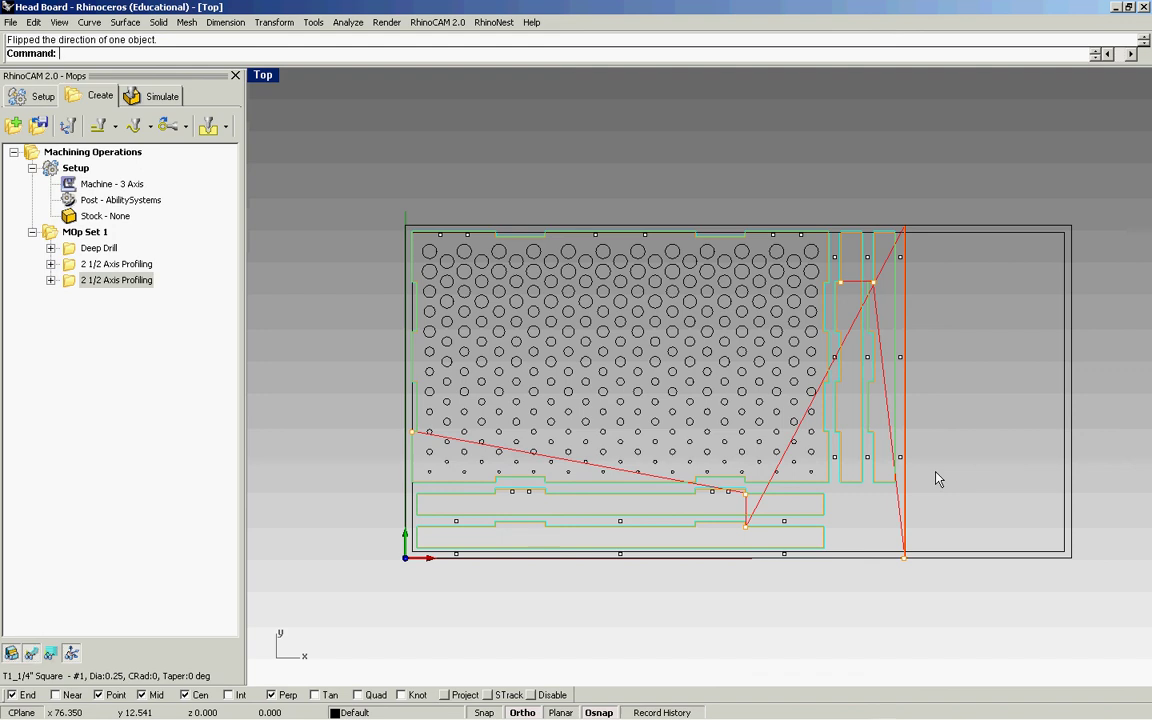
mouse_move(182, 708)
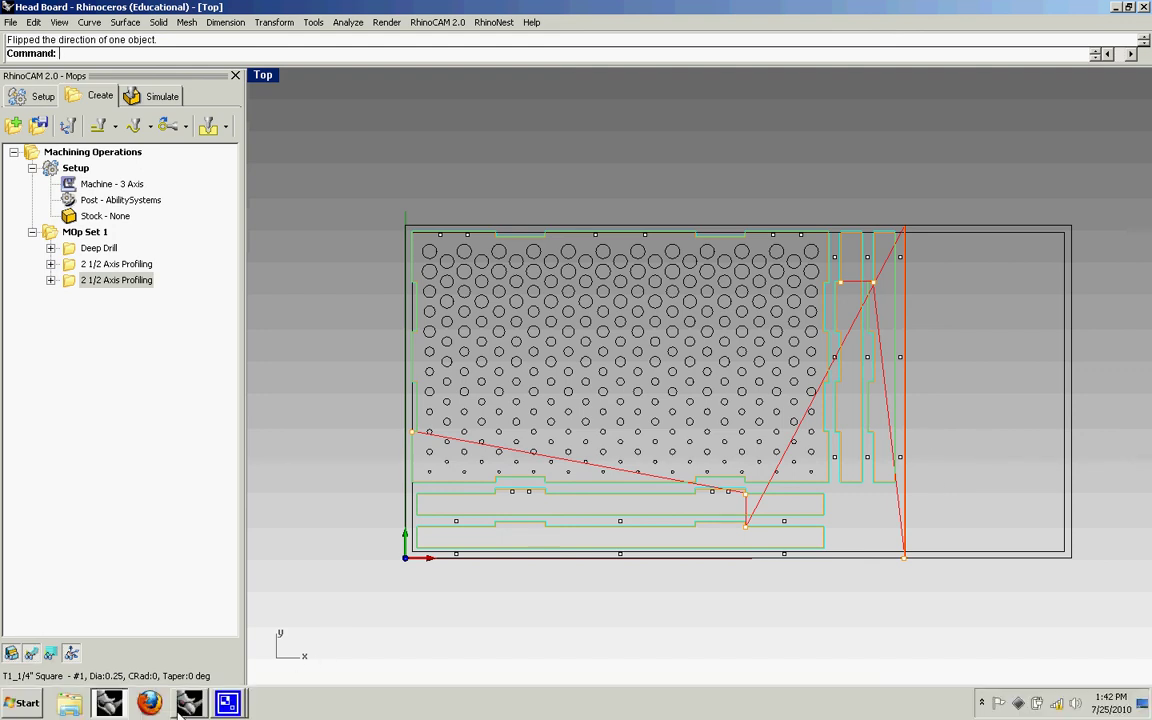